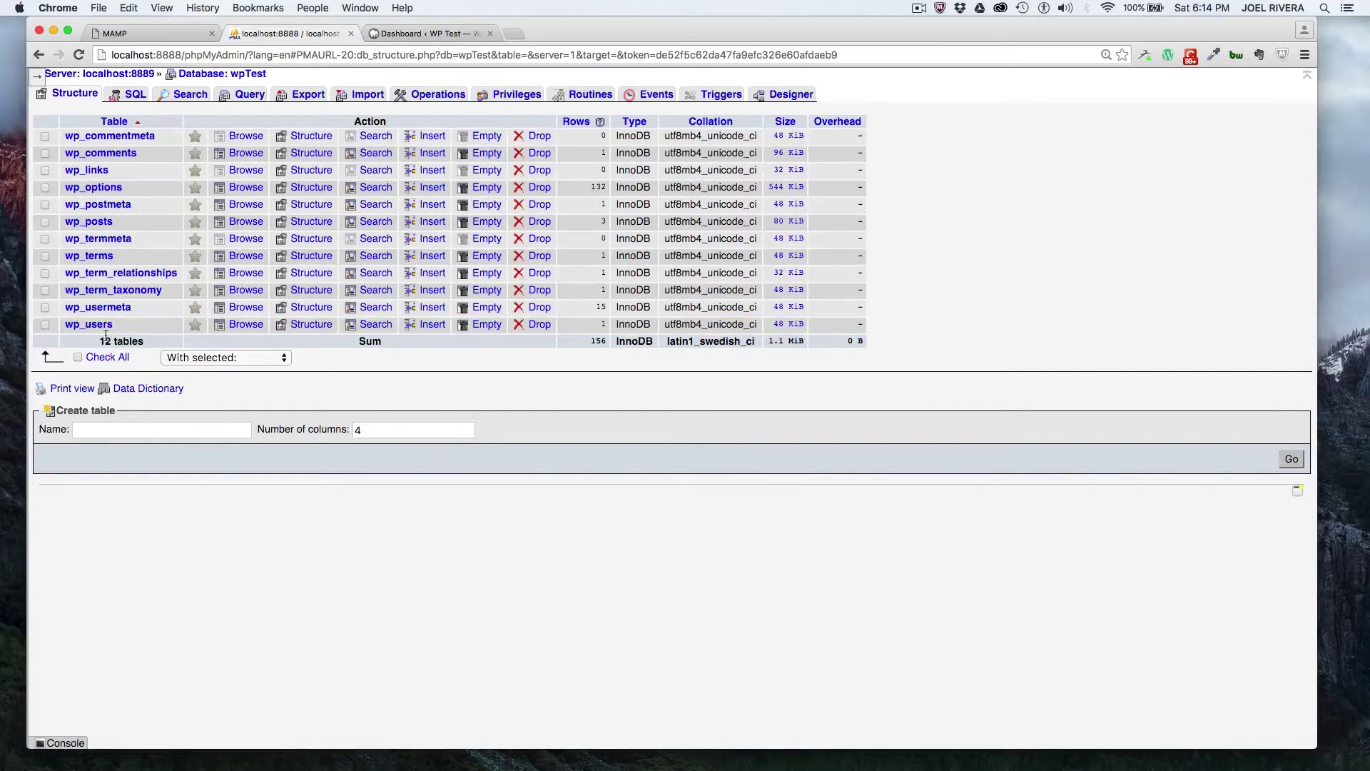
Step: Tick Check All to select all 12 tables in the wpTest database
left_click(97, 358)
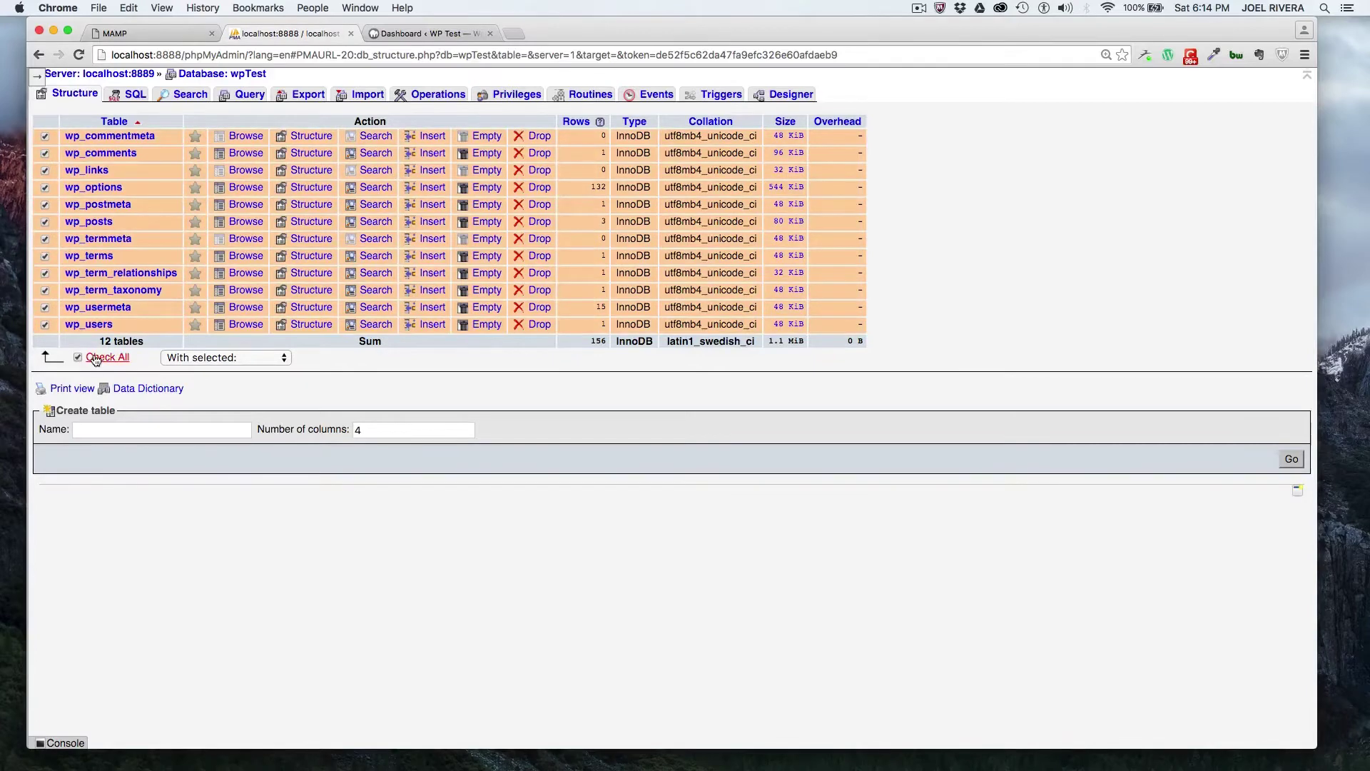
Step: Run Optimize table on the 12 selected tables and scroll through the OK results
left_click(223, 358)
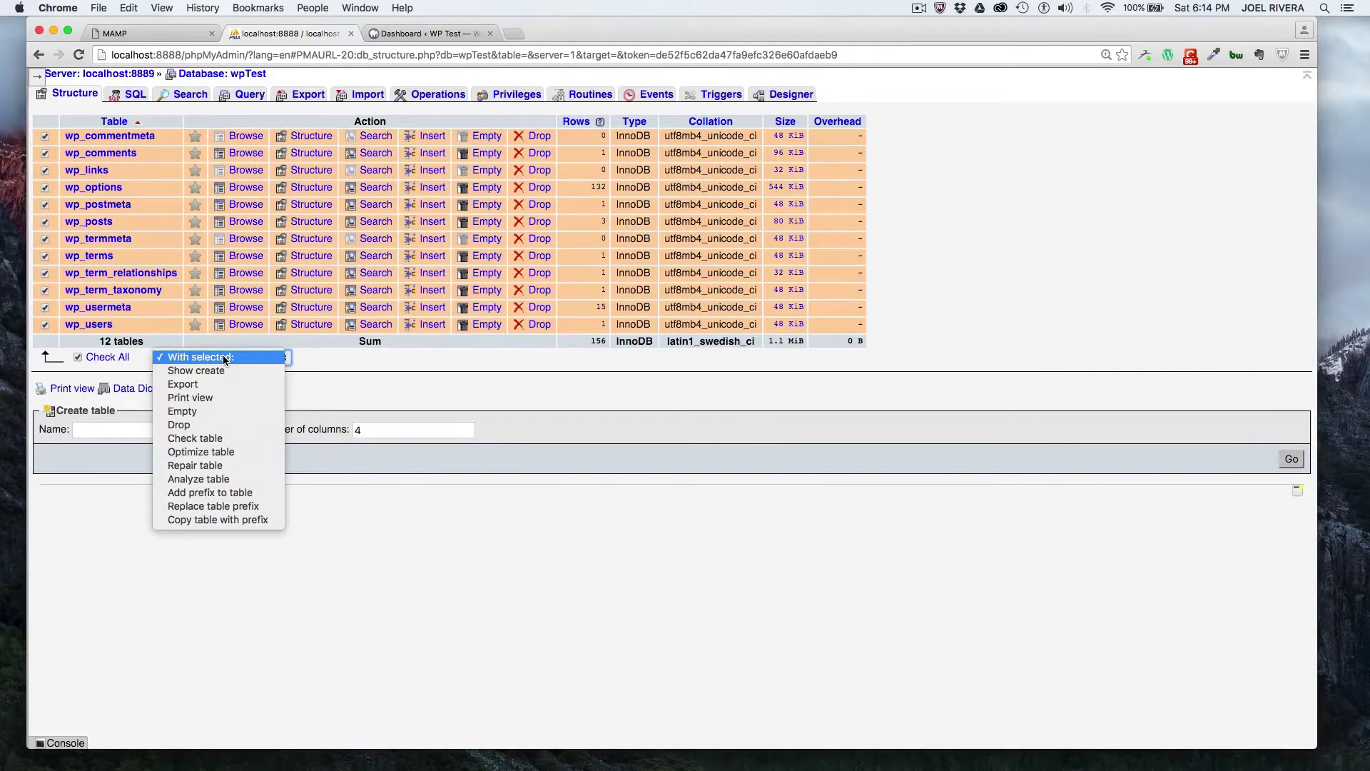
left_click(222, 452)
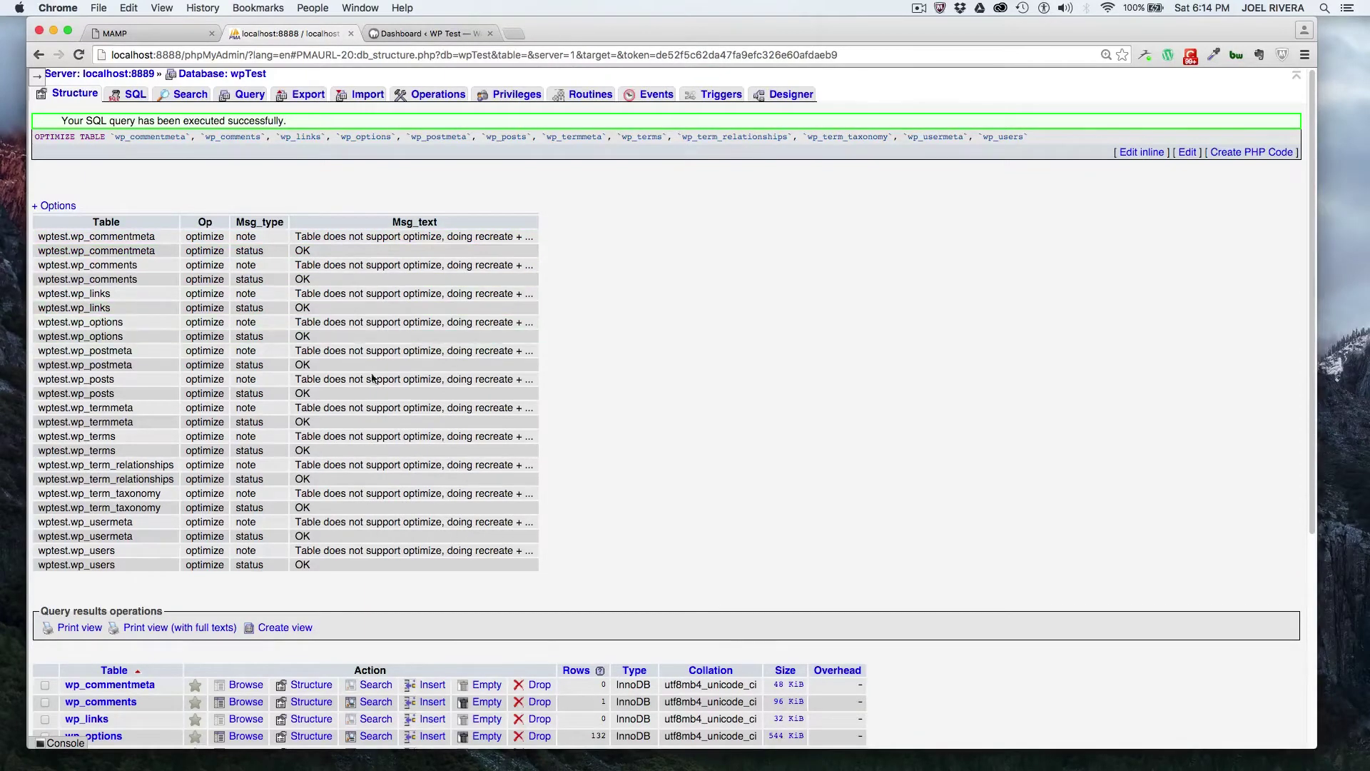
scroll(928, 500, "down", 5)
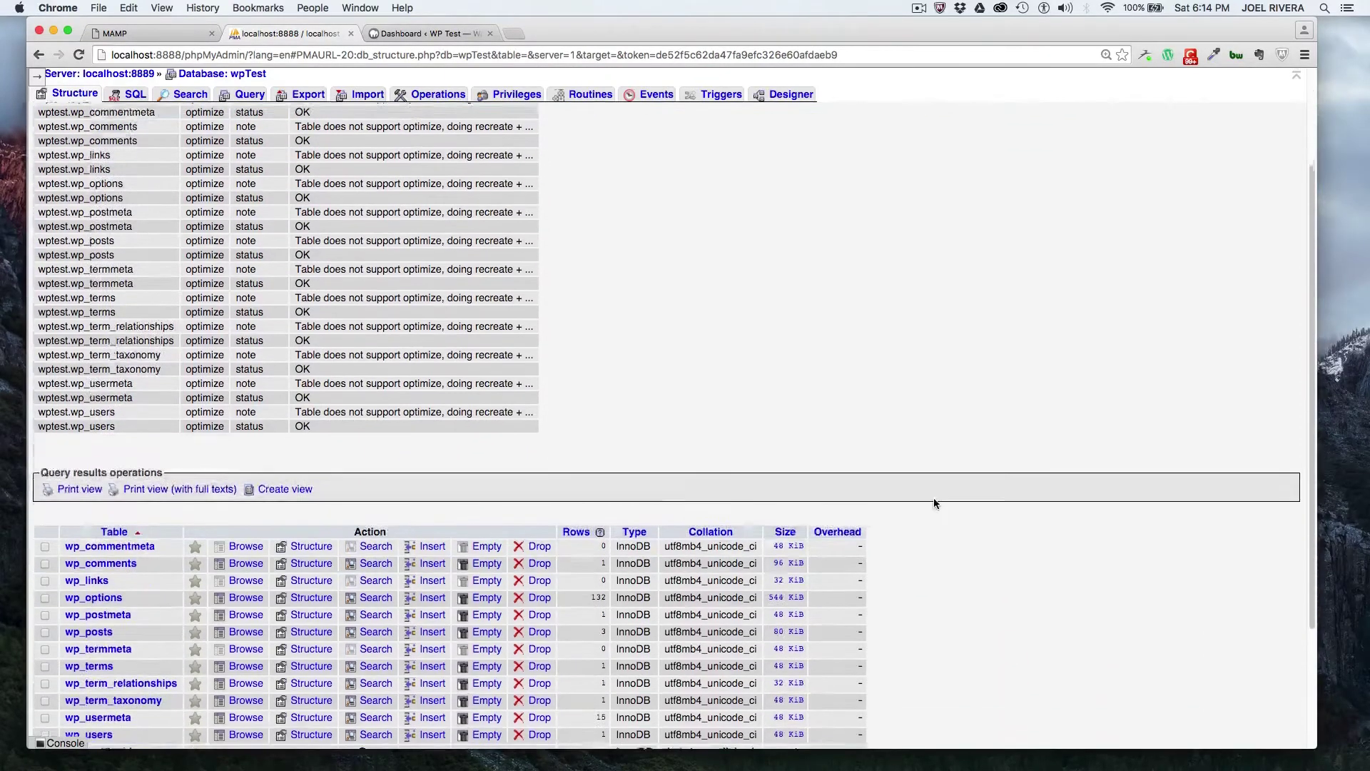
scroll(939, 499, "up", 5)
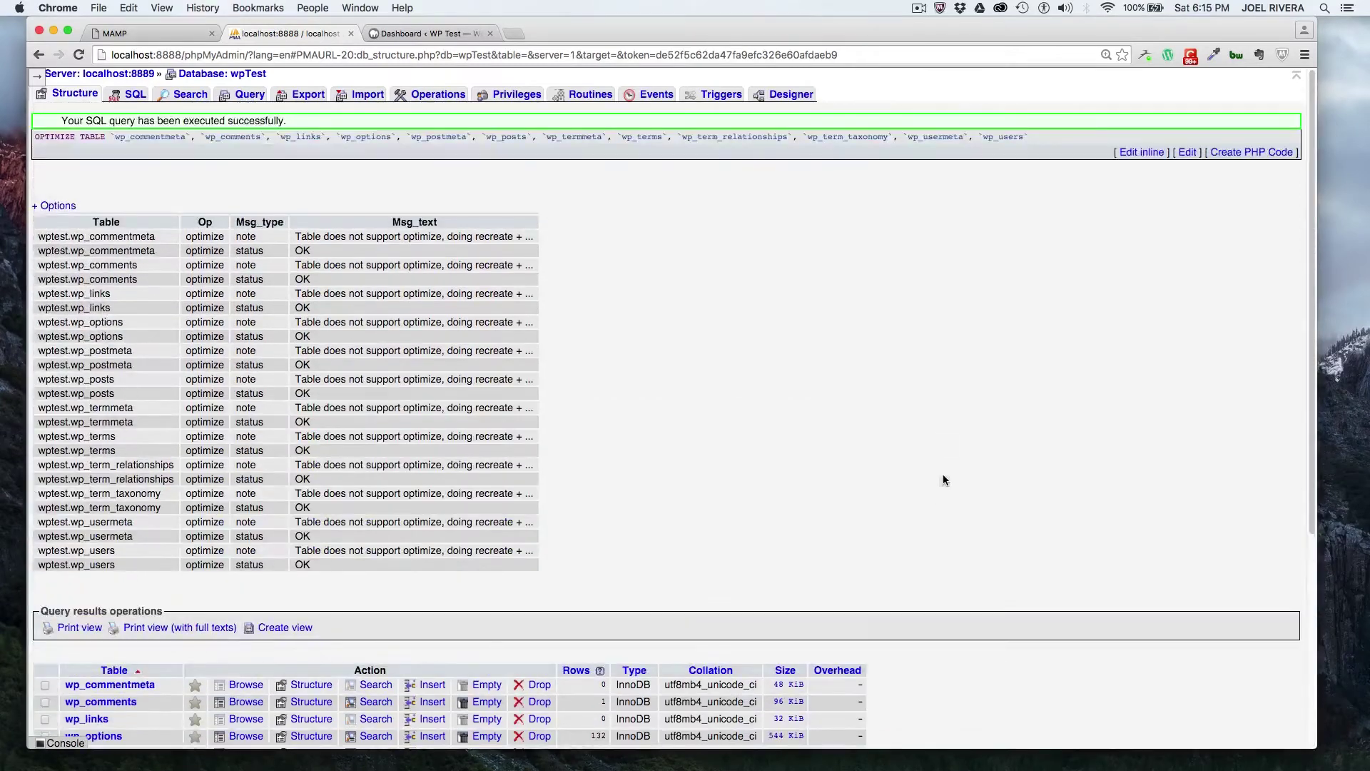
Step: Select all 12 wpTest tables, run Repair table, then switch to the WordPress dashboard
left_click(223, 74)
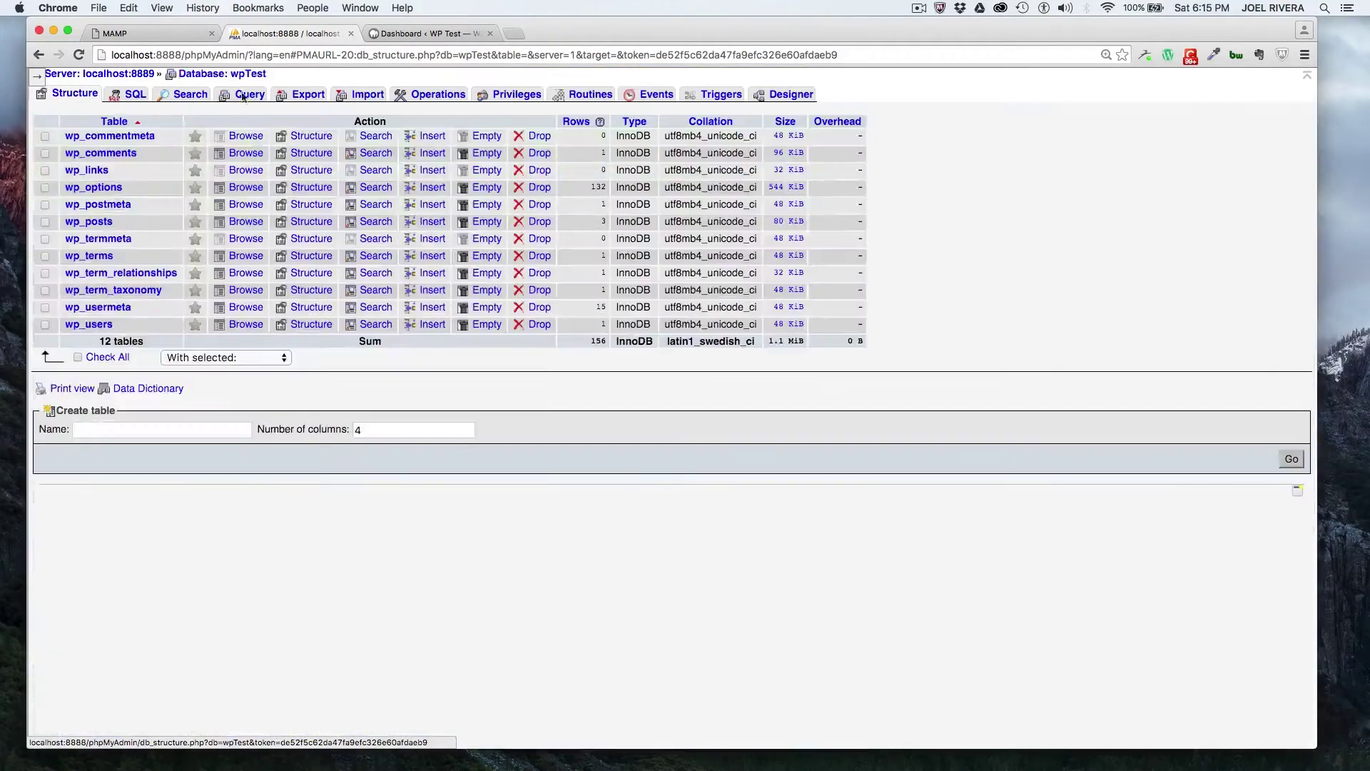
left_click(242, 358)
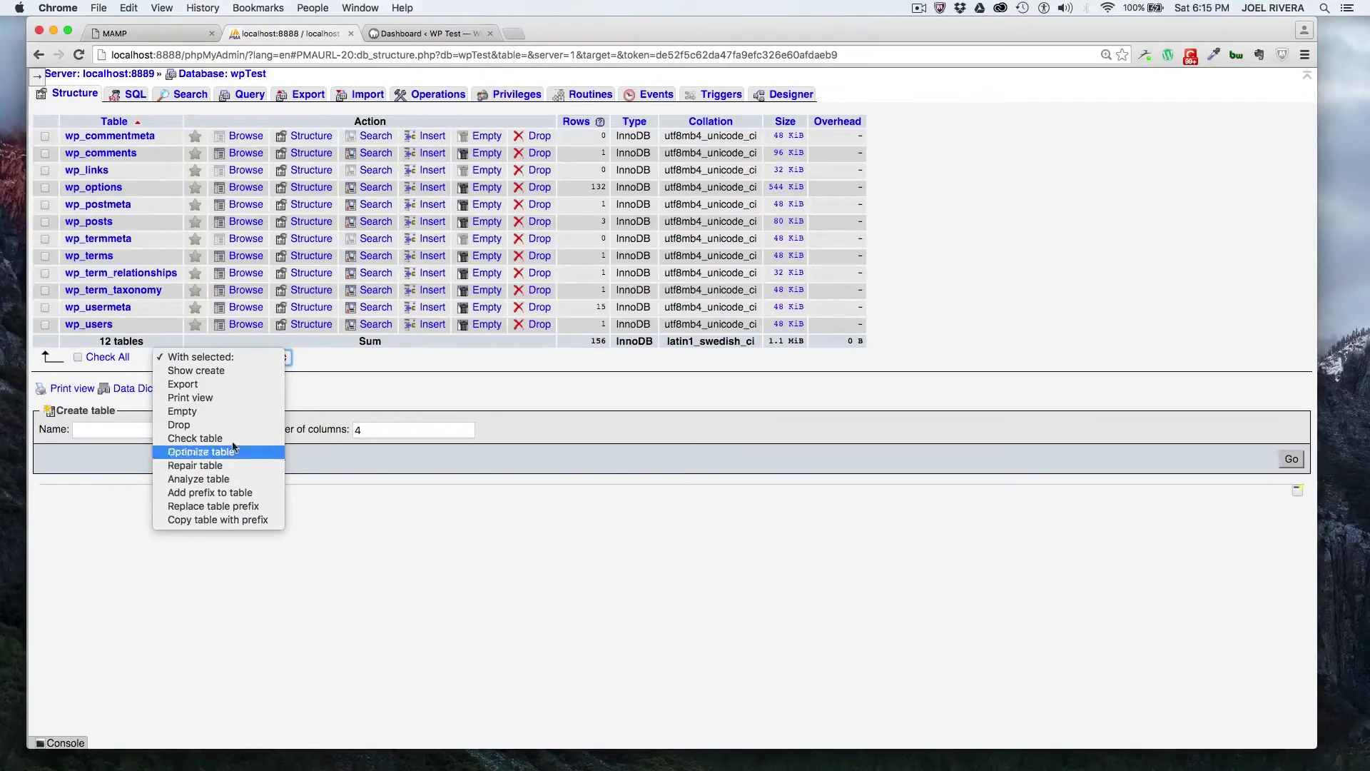
left_click(77, 356)
left_click(77, 356)
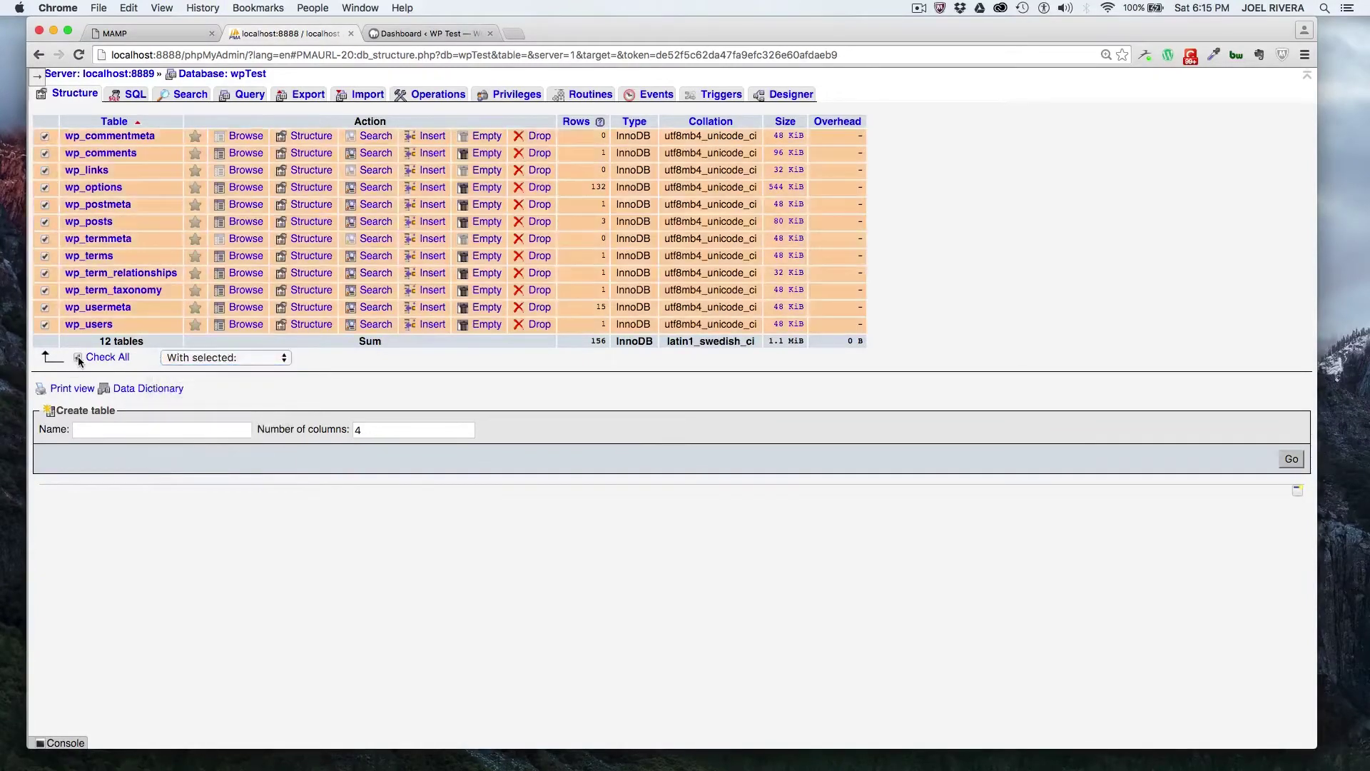
left_click(217, 361)
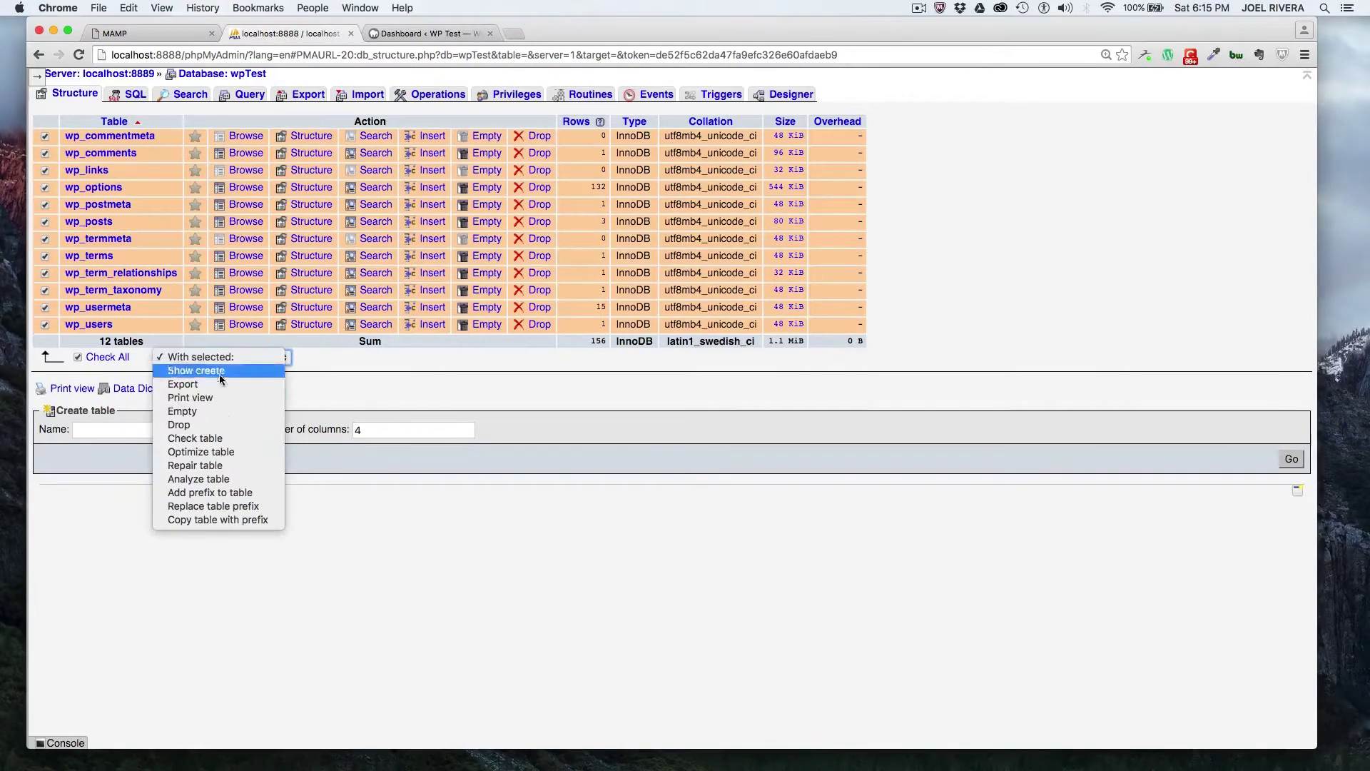
left_click(228, 465)
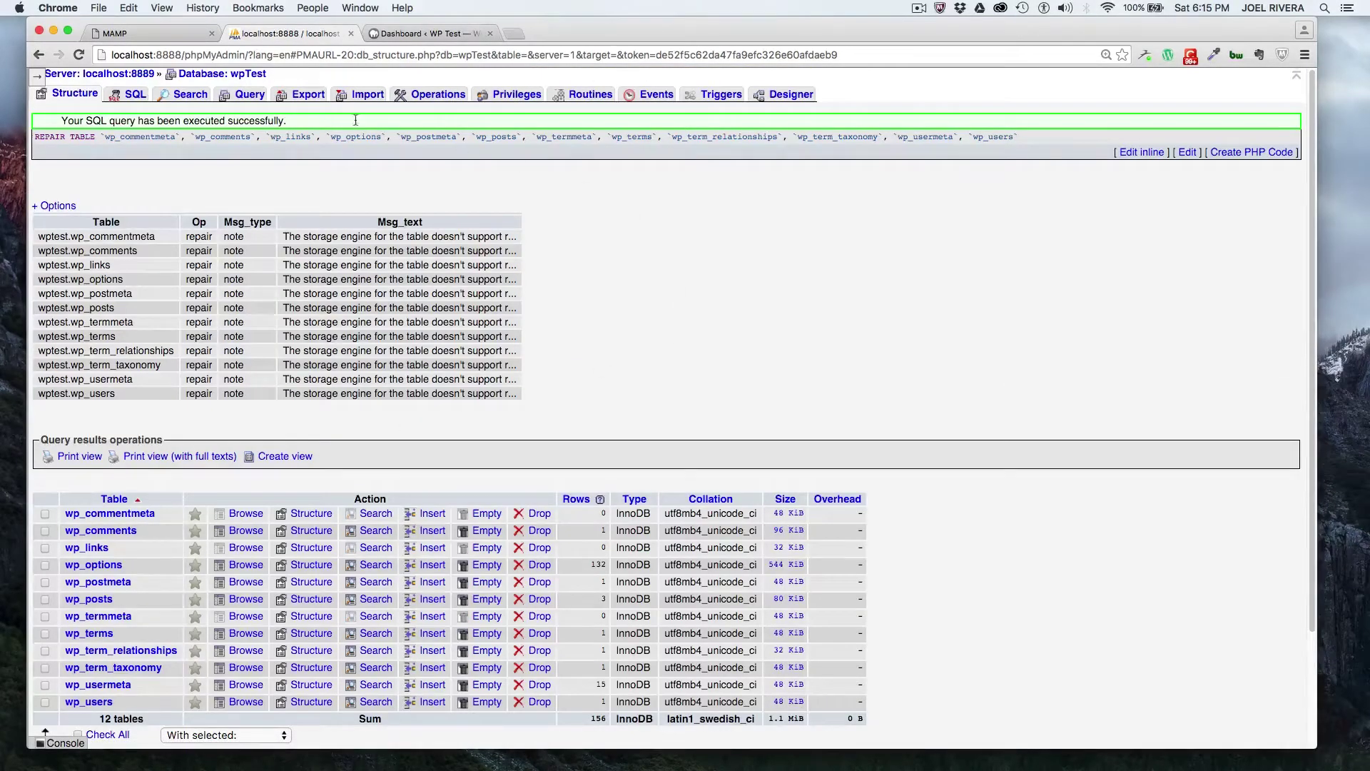
left_click(222, 76)
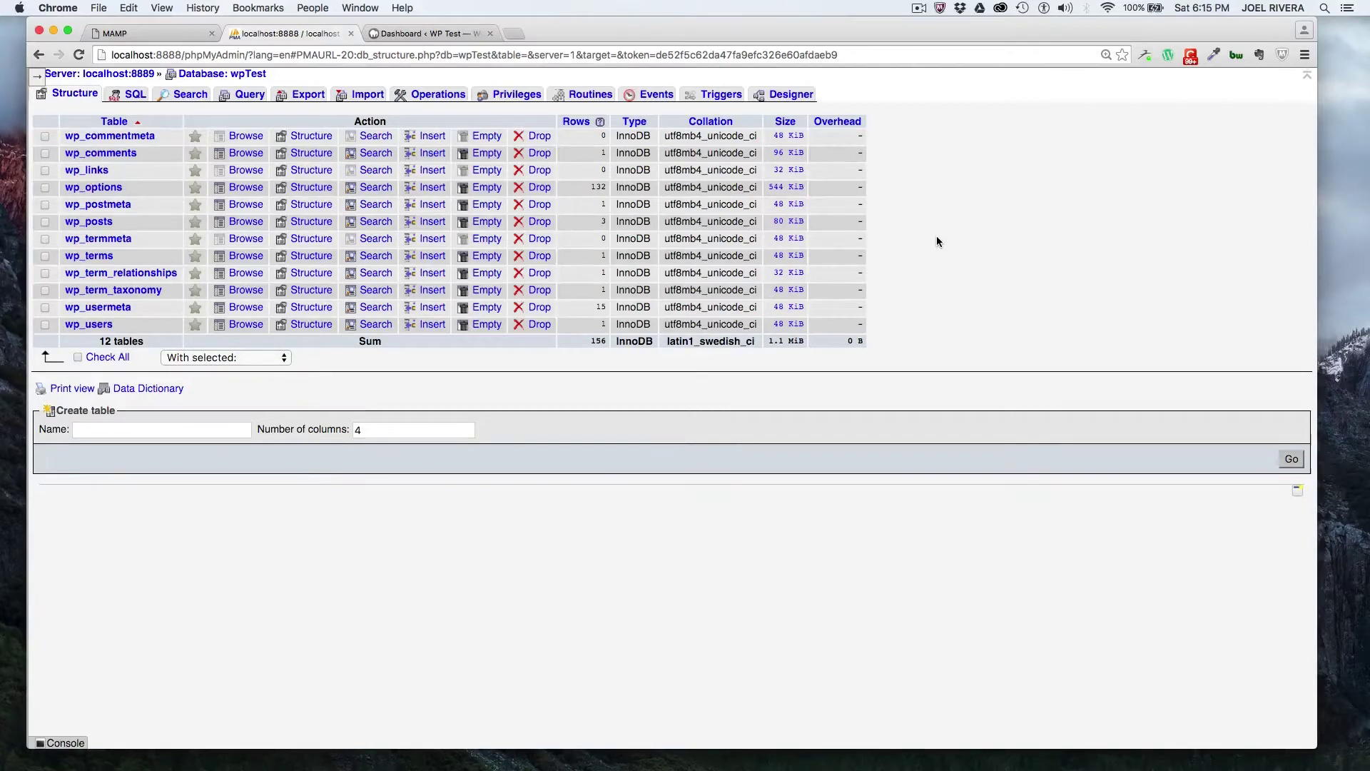
left_click(440, 35)
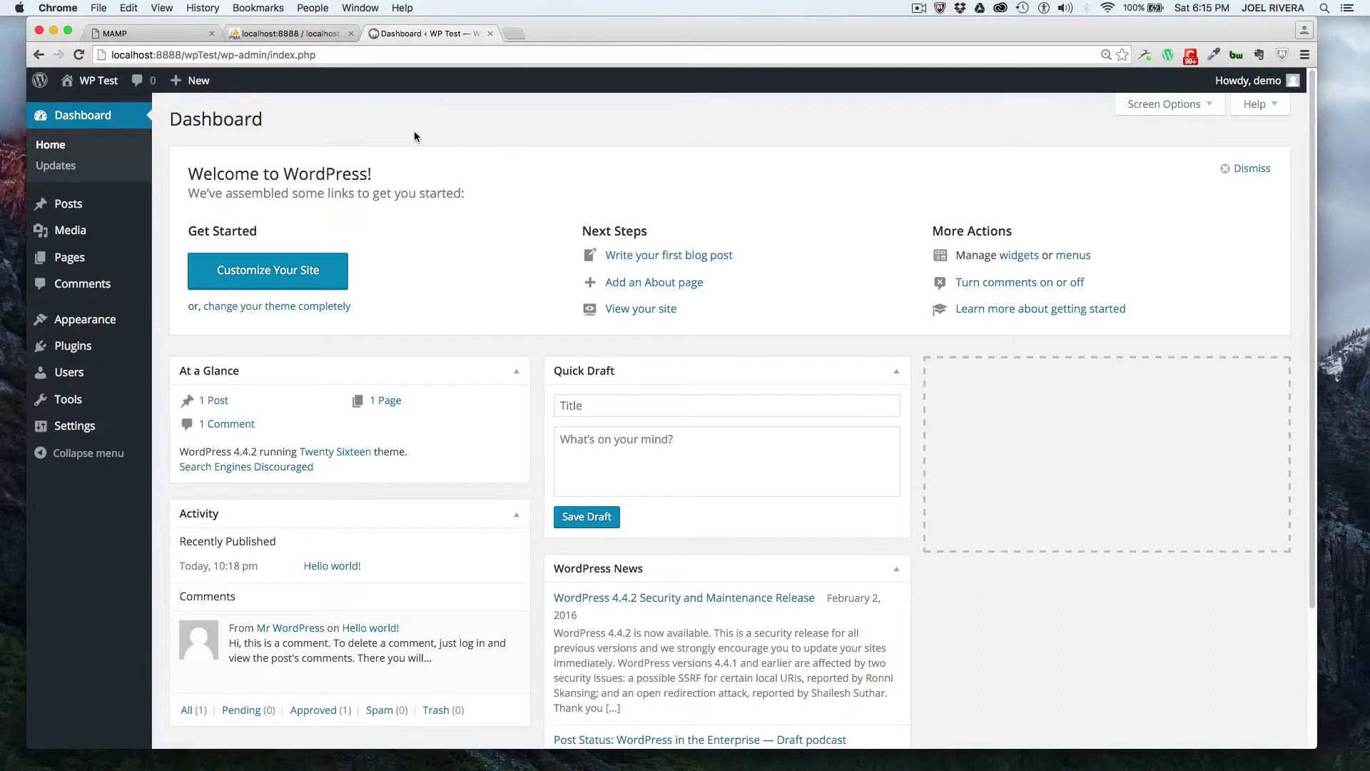
Step: Go to Plugins > Add New and start a plugin directory search
mouse_move(72, 347)
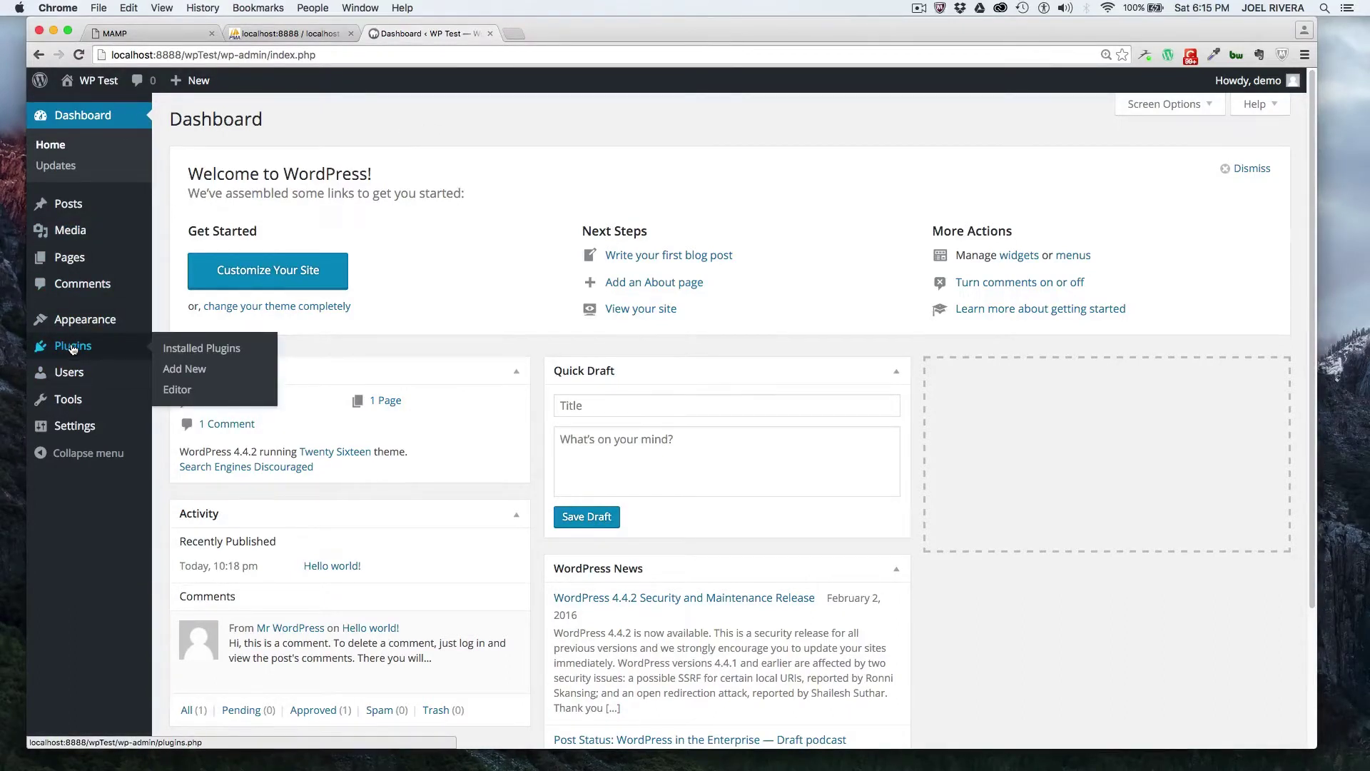
left_click(188, 372)
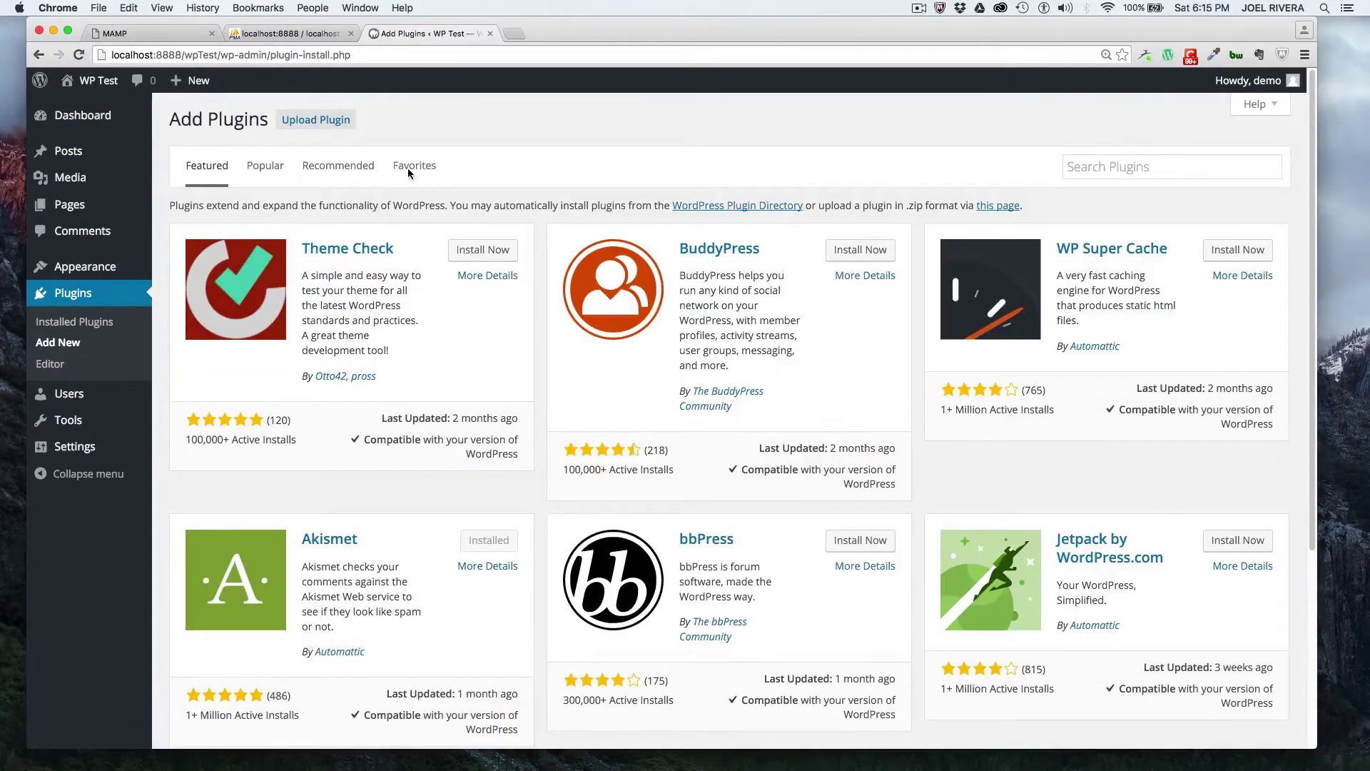
left_click(1100, 167)
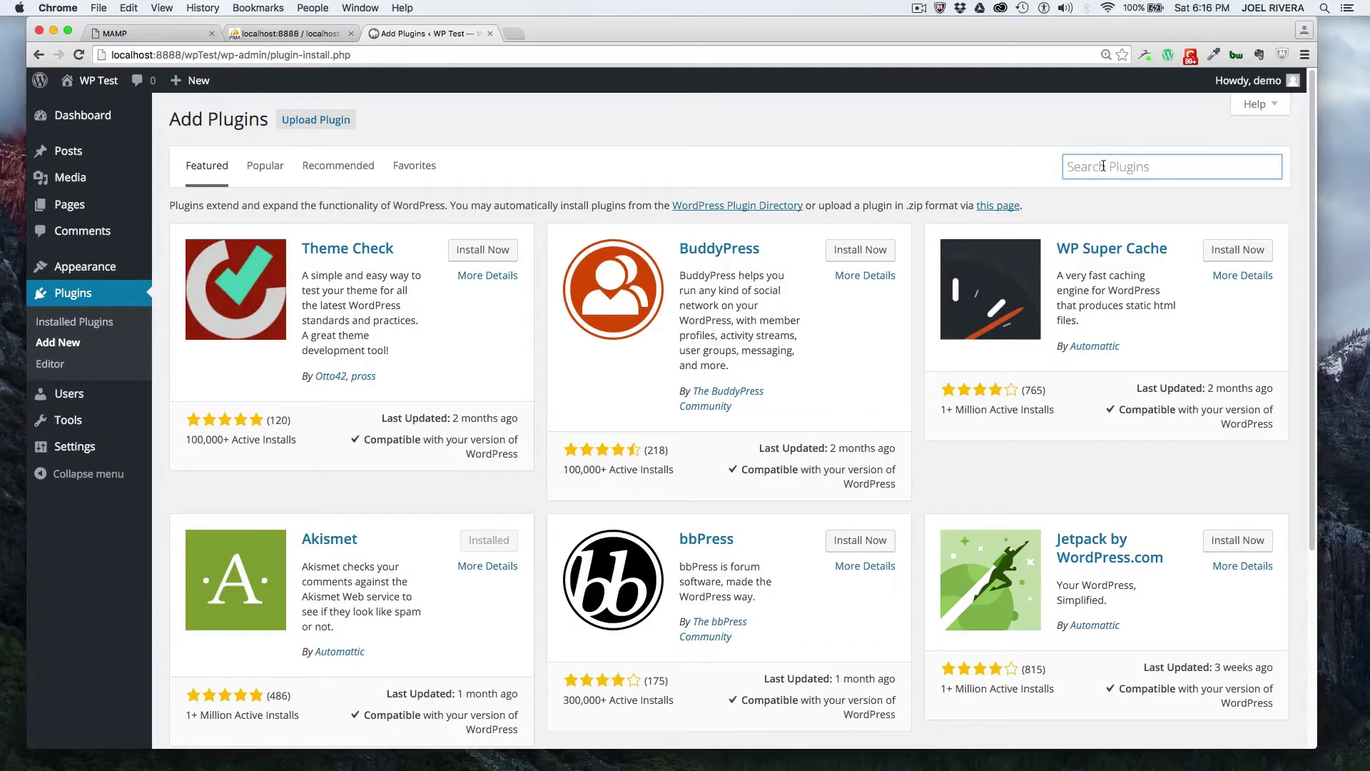
Step: Search plugins for 'wp optimize' and open WP-Optimize's More Details
type("wp optimize")
key("Return")
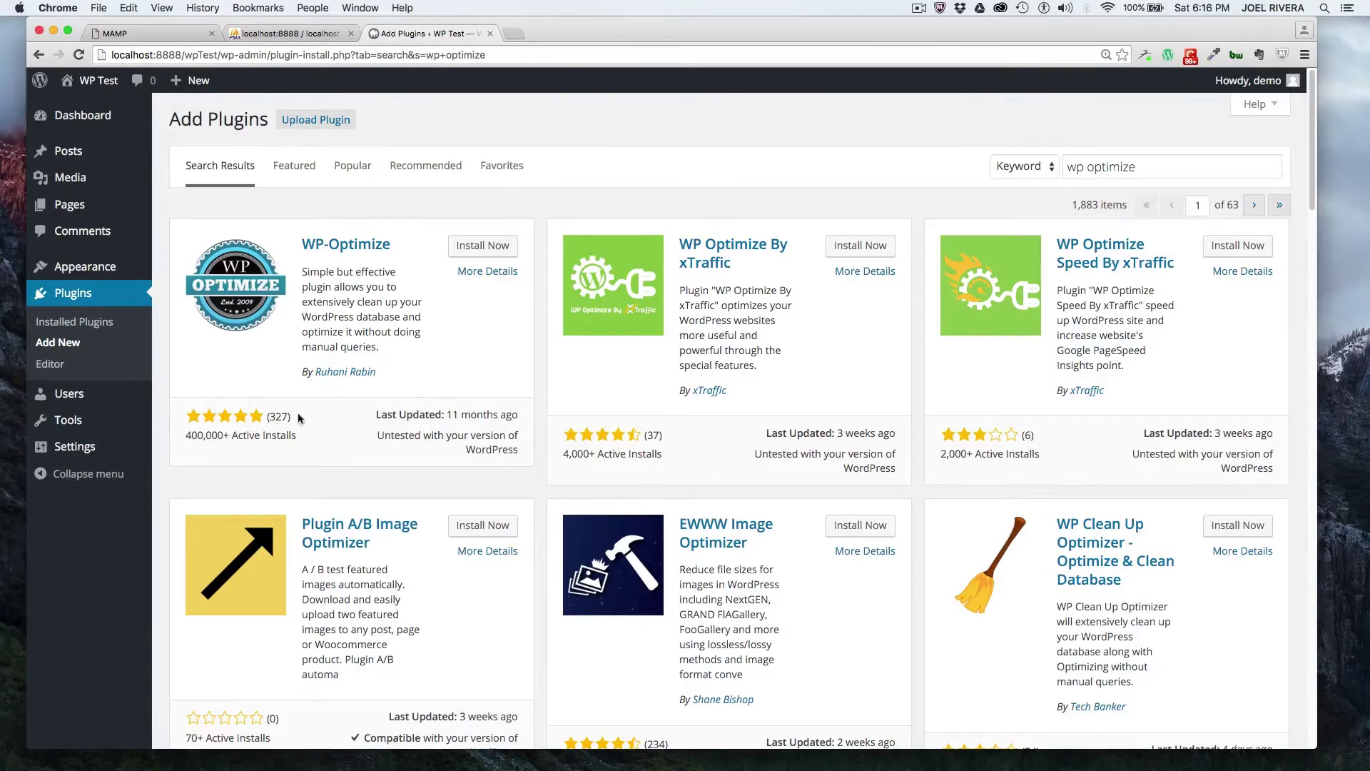
left_click(486, 276)
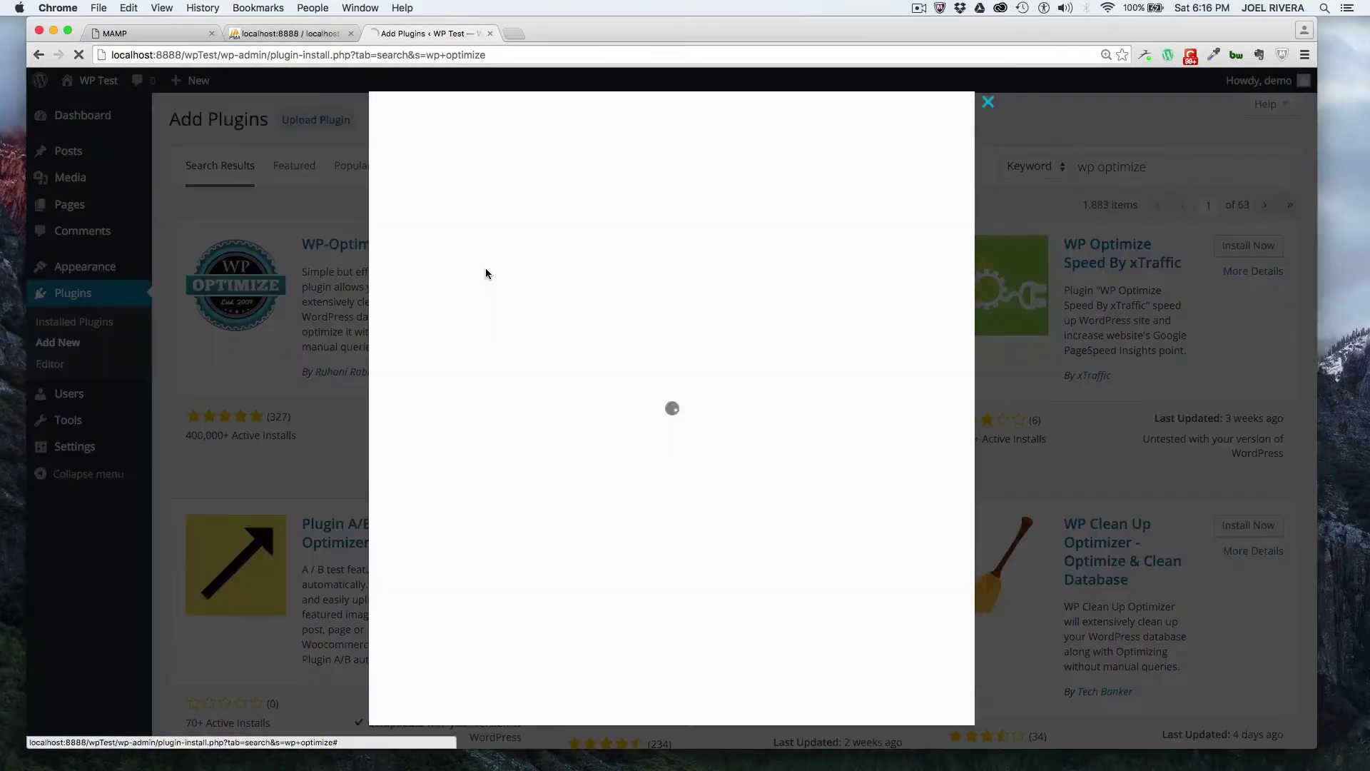
scroll(454, 314, "down", 2)
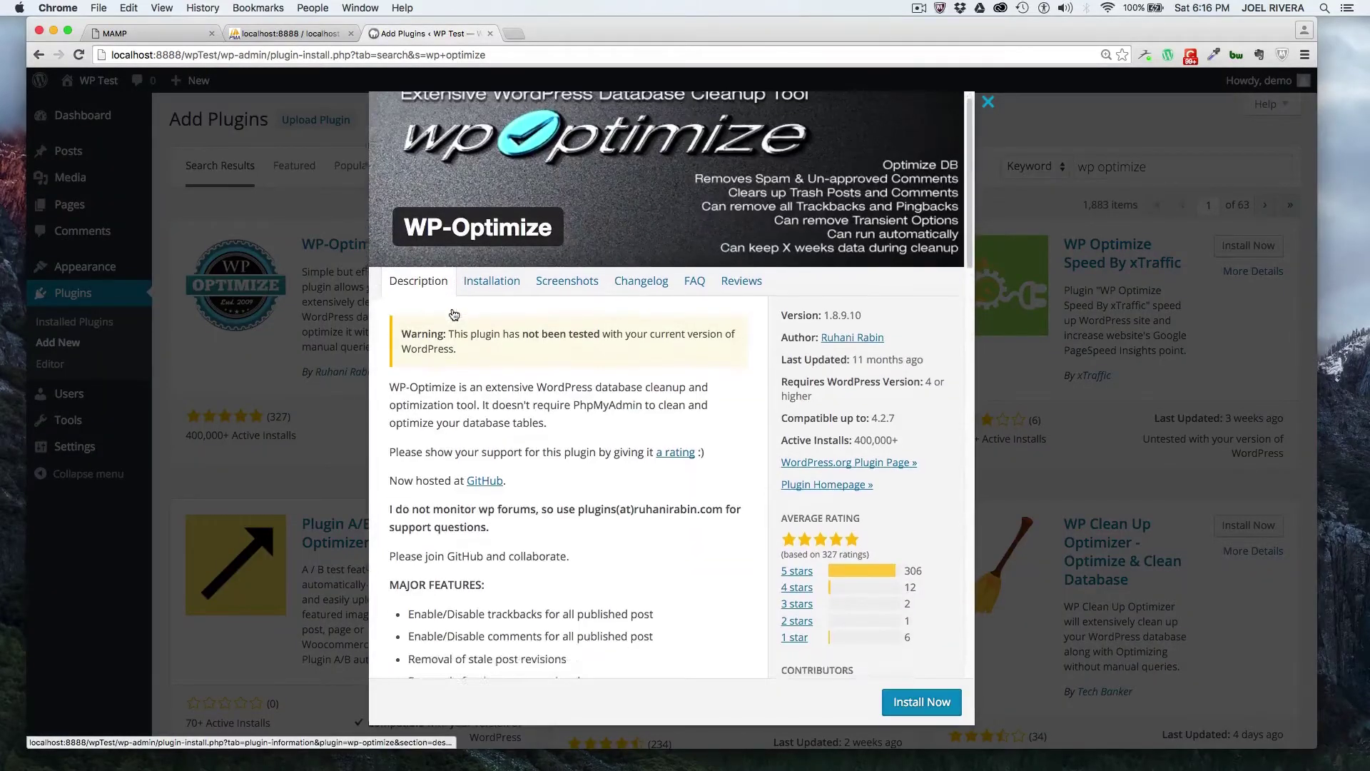
scroll(453, 311, "down", 2)
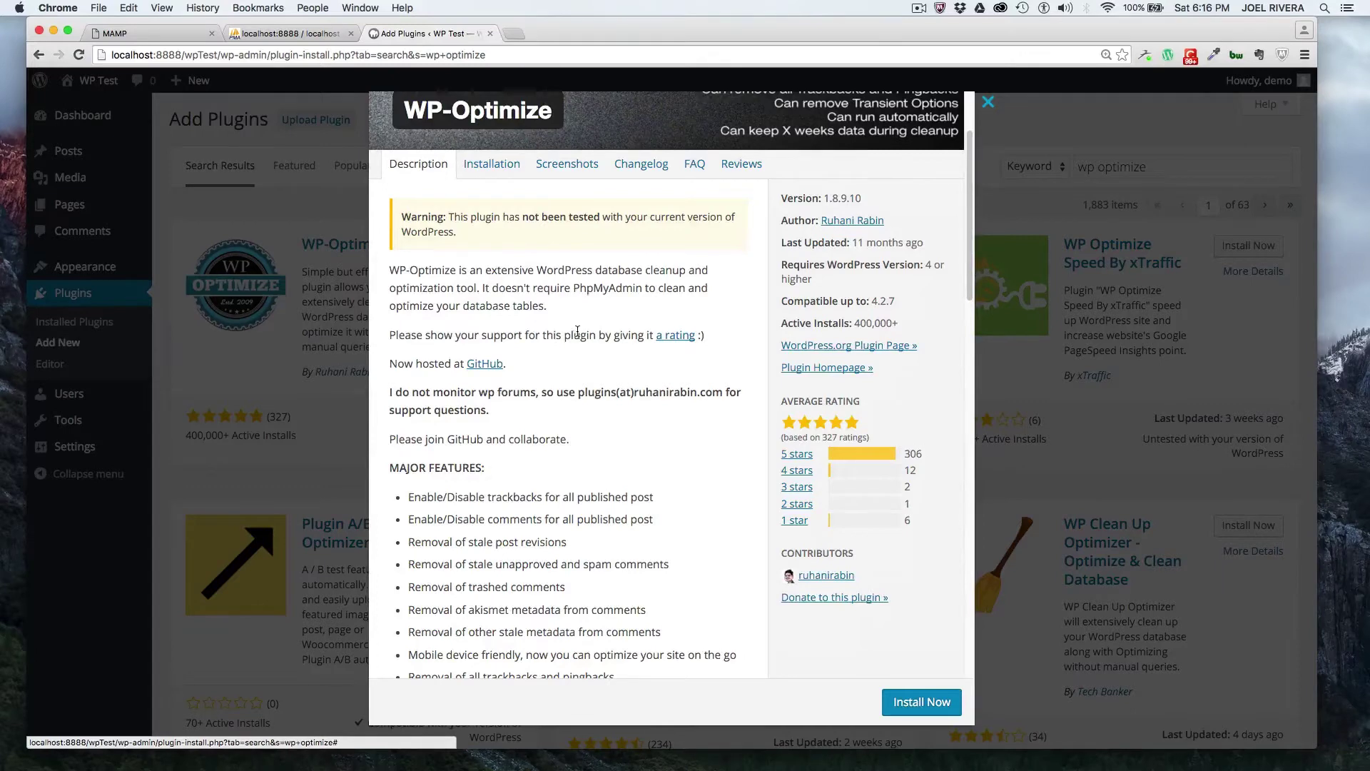
scroll(578, 332, "down", 2)
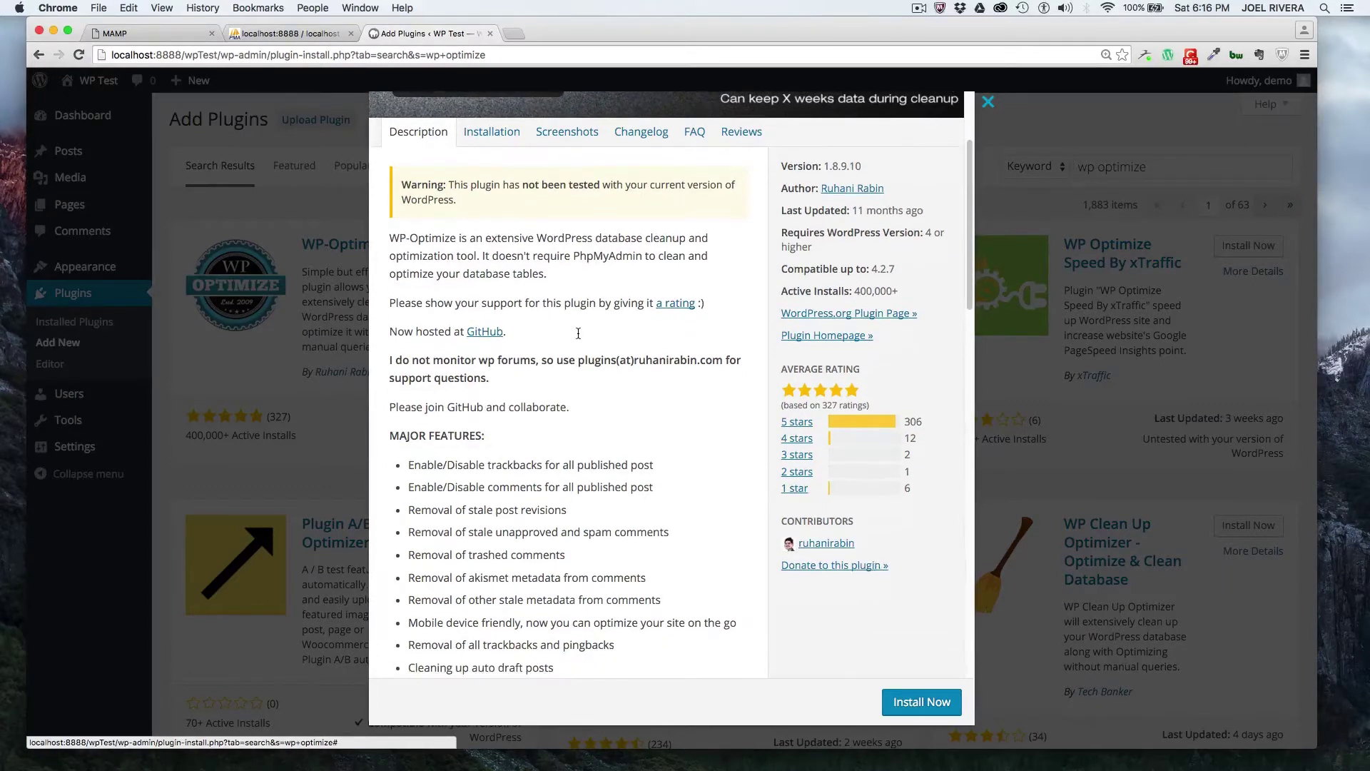
scroll(578, 334, "down", 1)
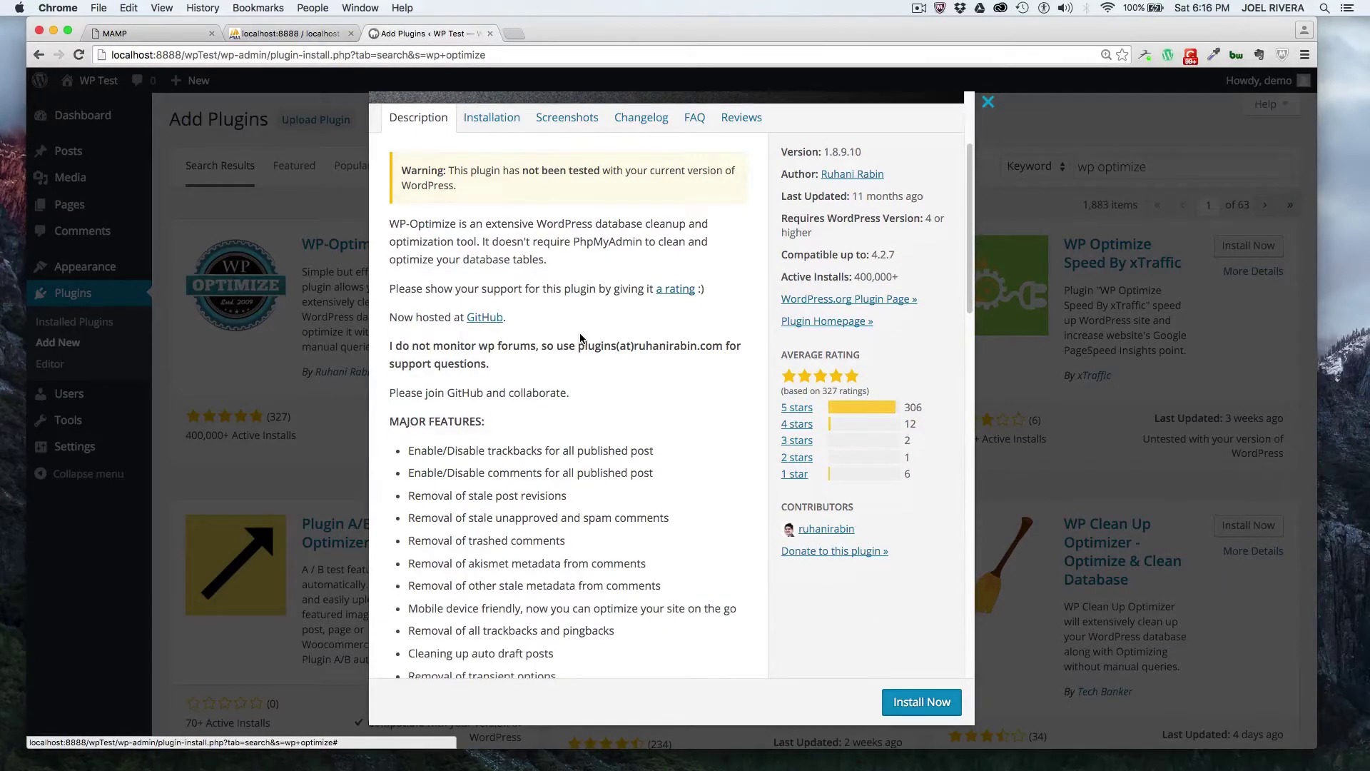
scroll(580, 336, "down", 5)
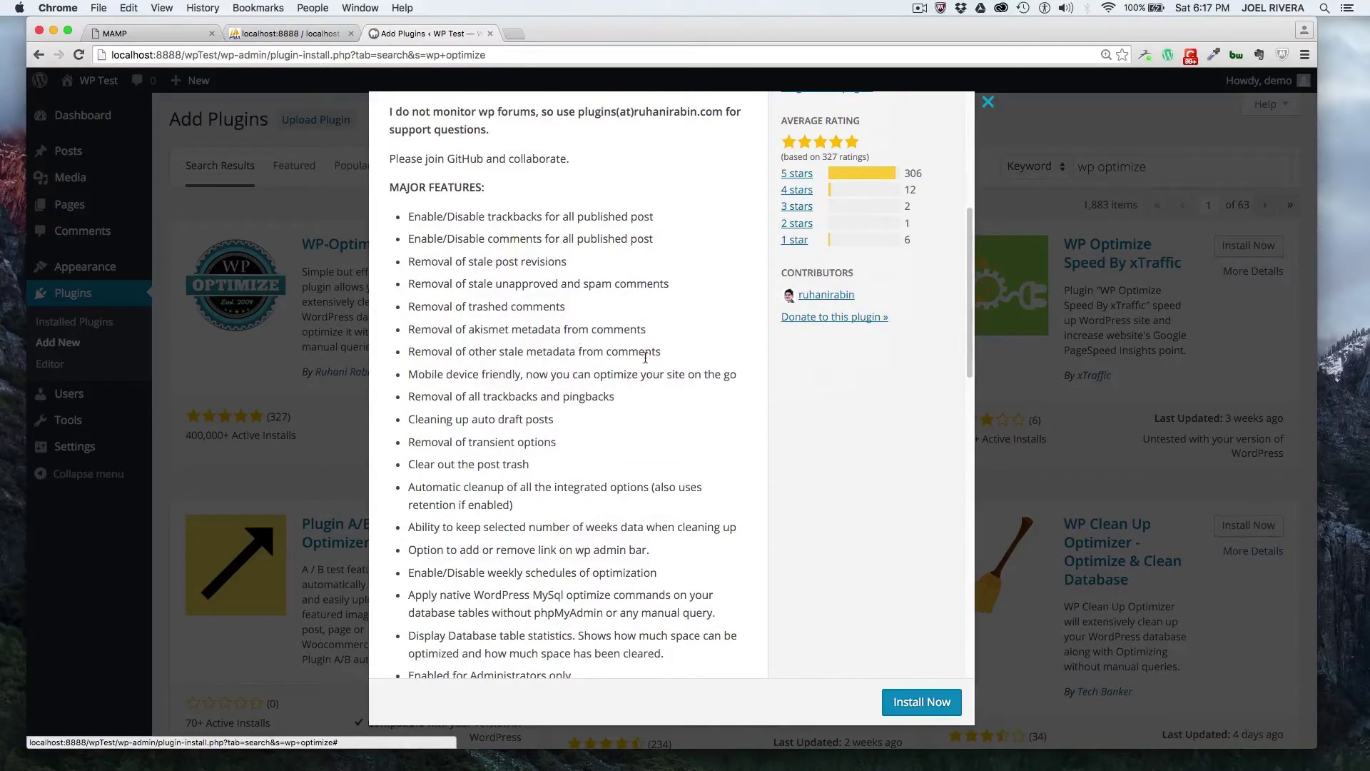
scroll(678, 408, "down", 1)
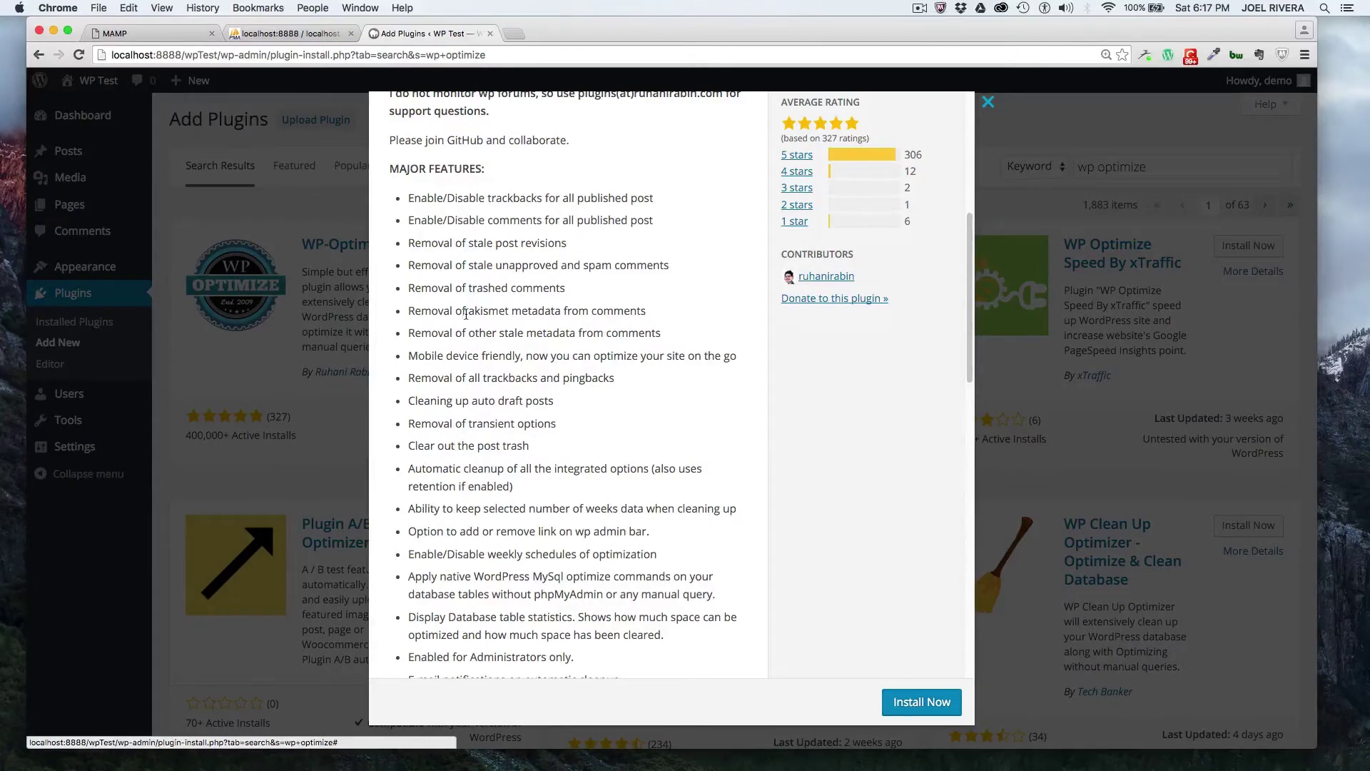
scroll(634, 454, "down", 2)
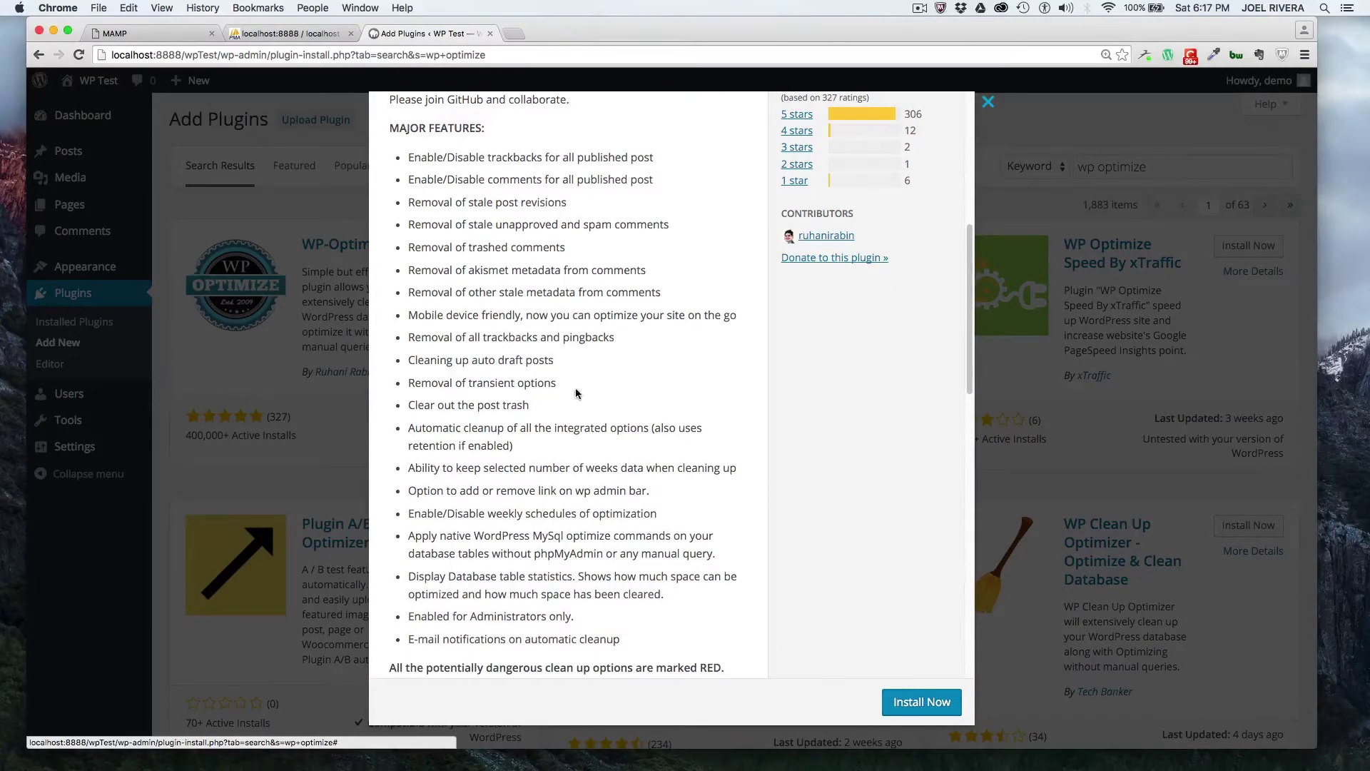
scroll(777, 425, "down", 2)
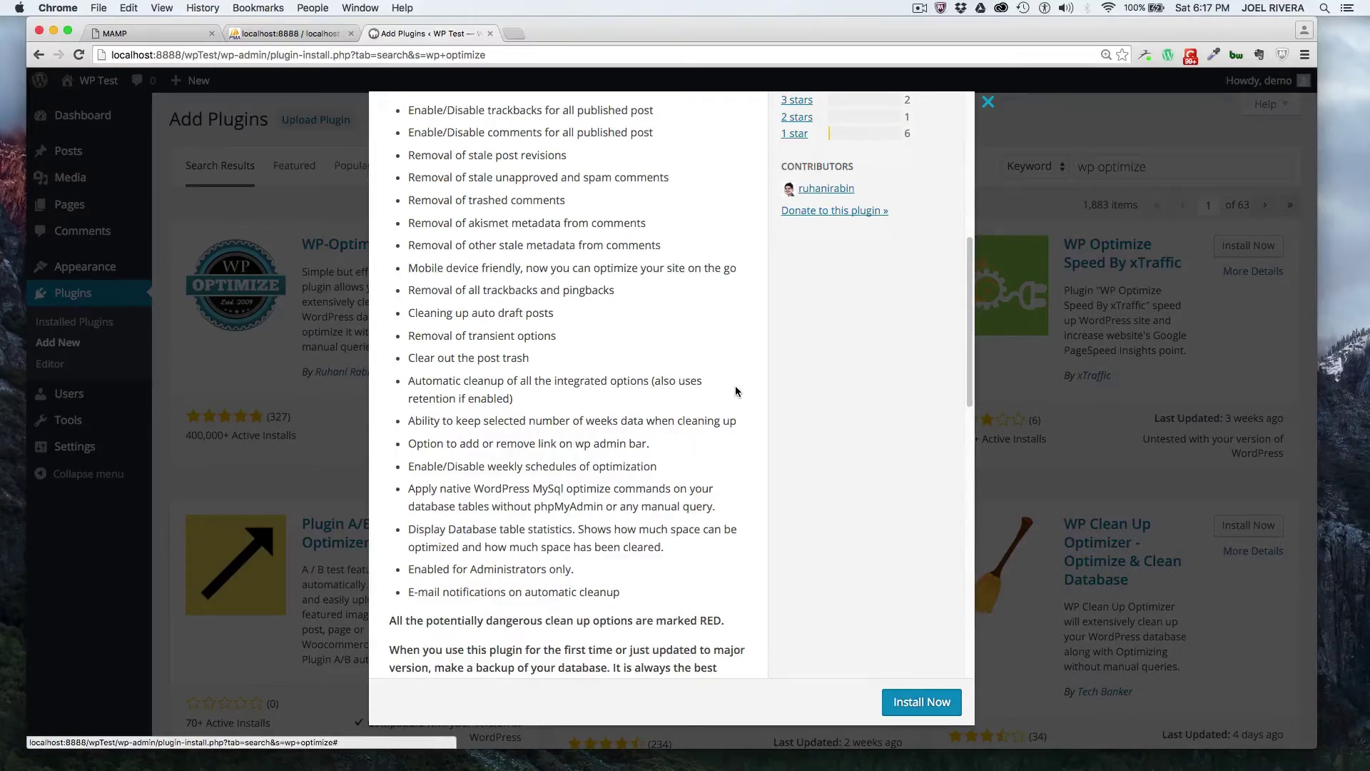
scroll(728, 369, "down", 4)
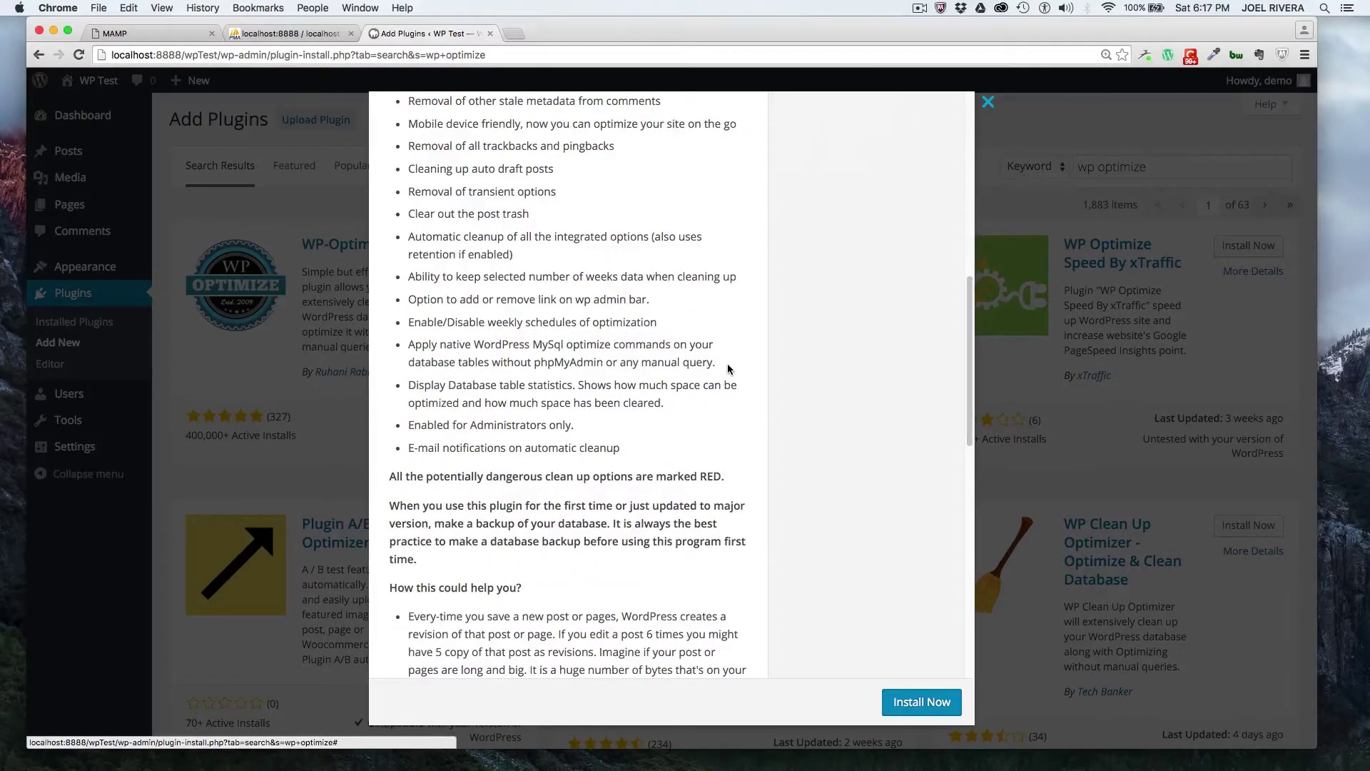
scroll(728, 369, "down", 4)
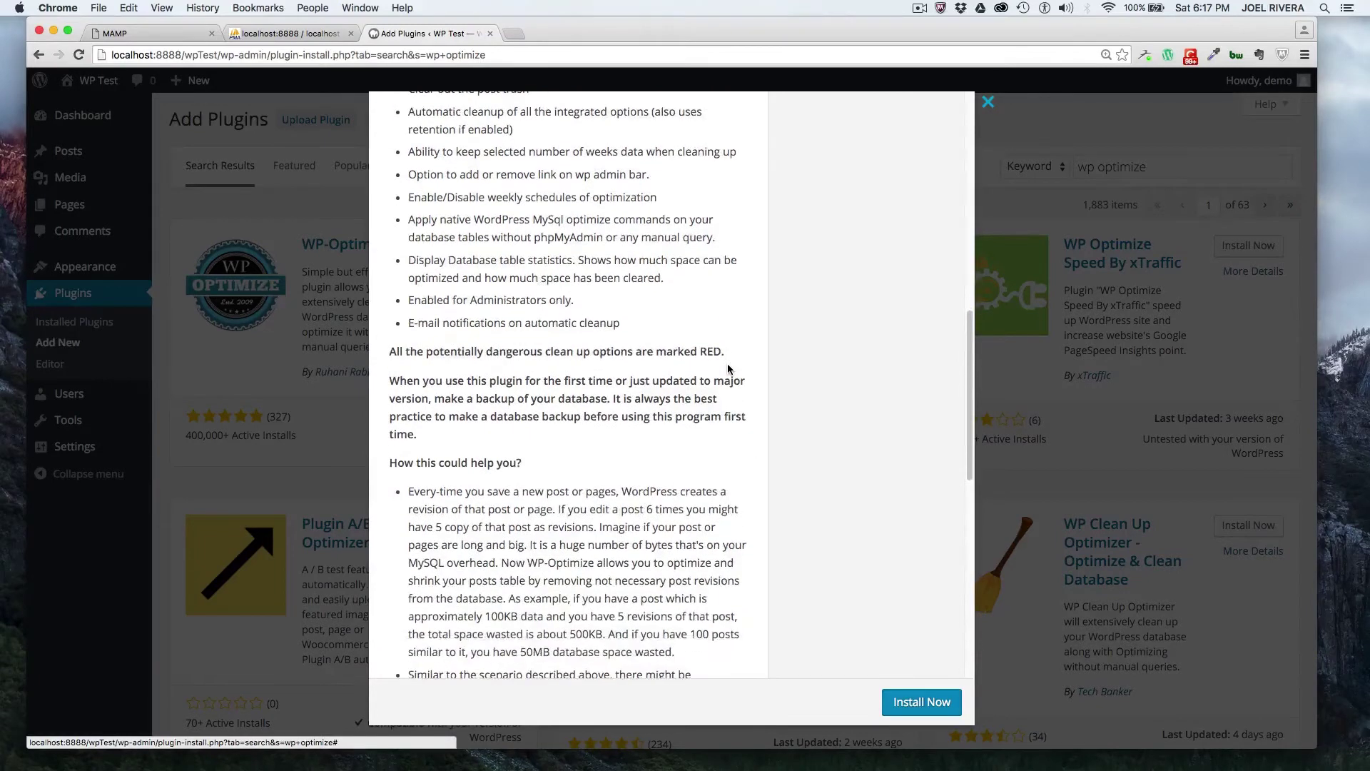
scroll(728, 368, "down", 2)
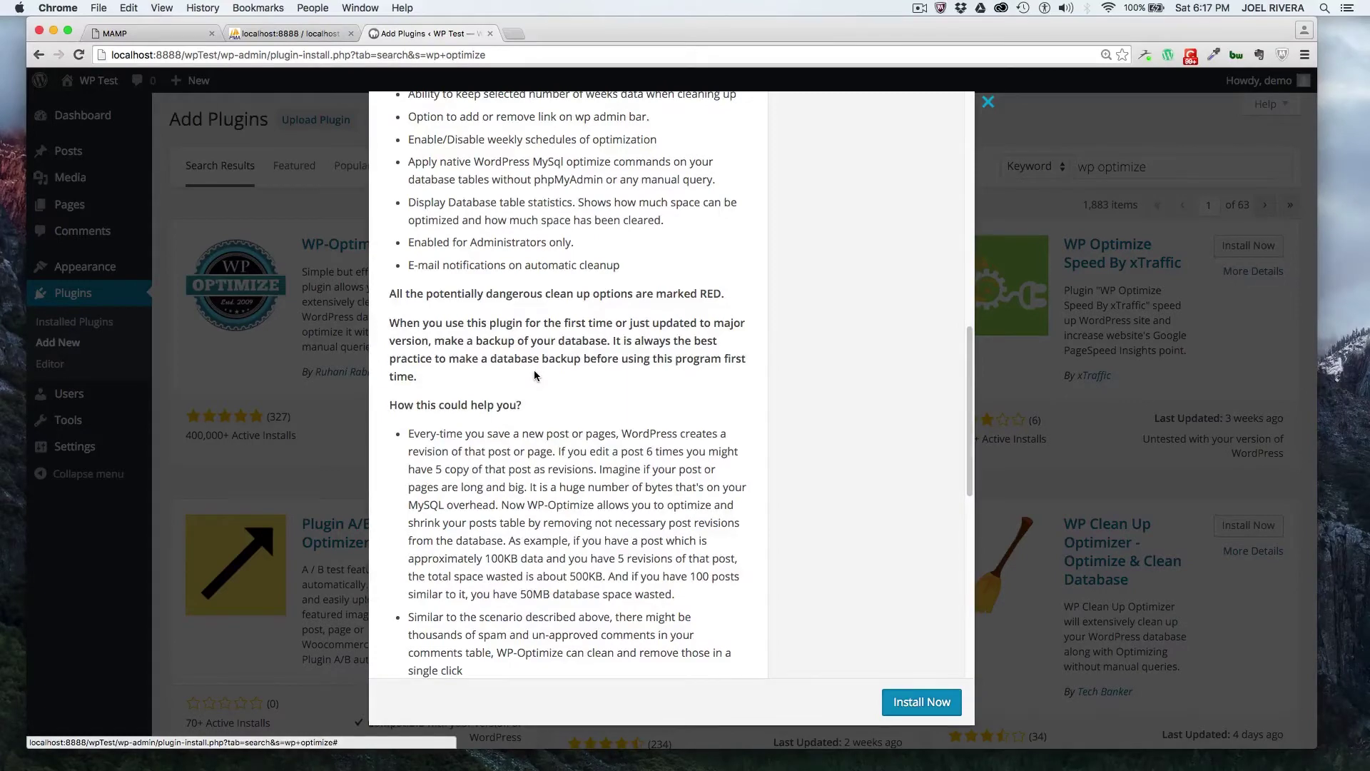
scroll(534, 375, "down", 1)
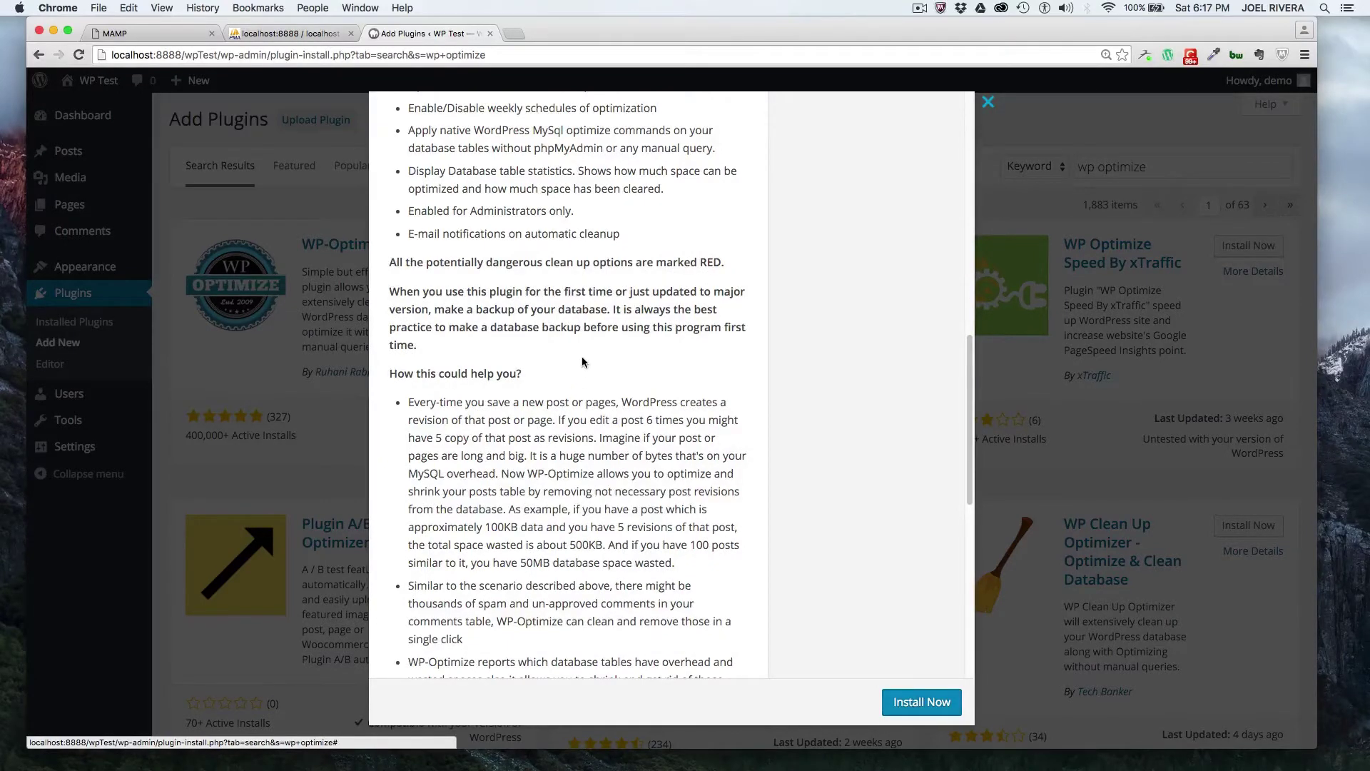
scroll(581, 374, "down", 1)
scroll(580, 374, "down", 4)
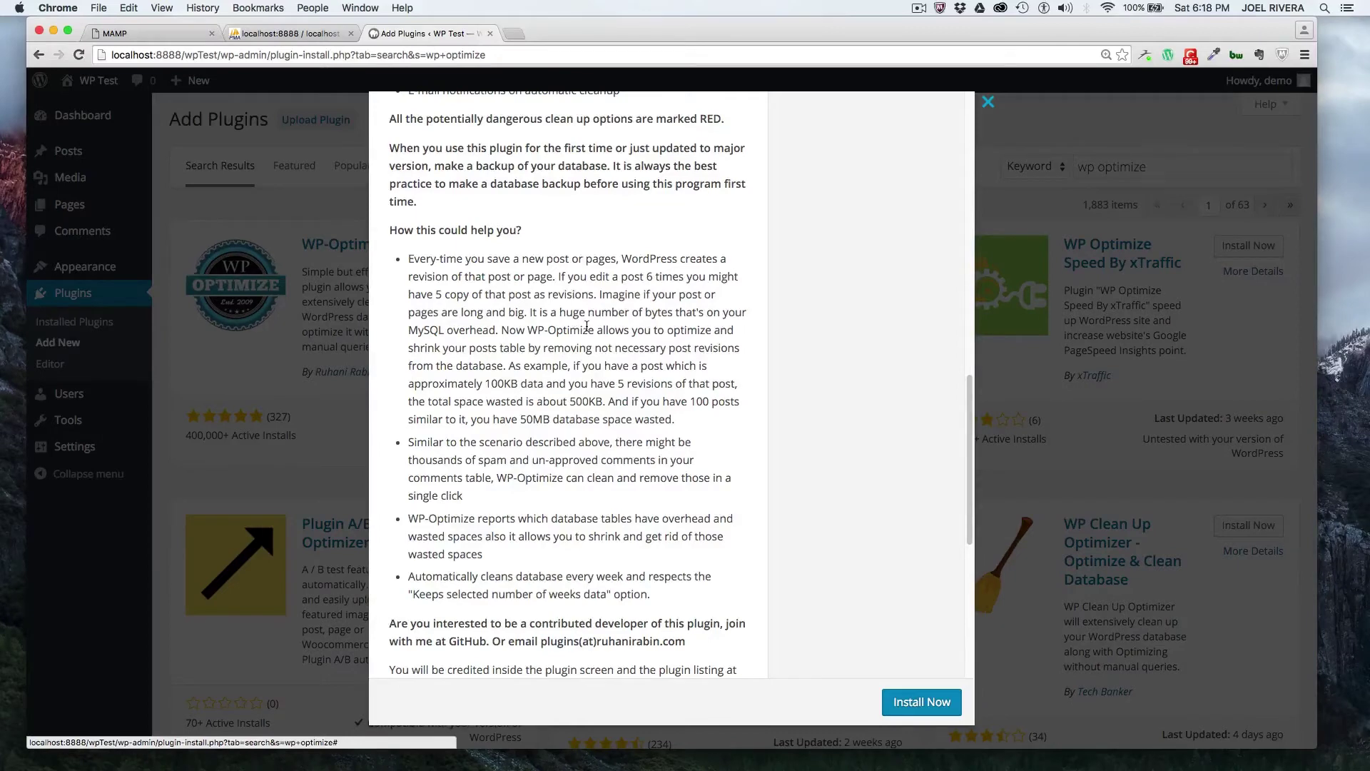
scroll(588, 325, "down", 2)
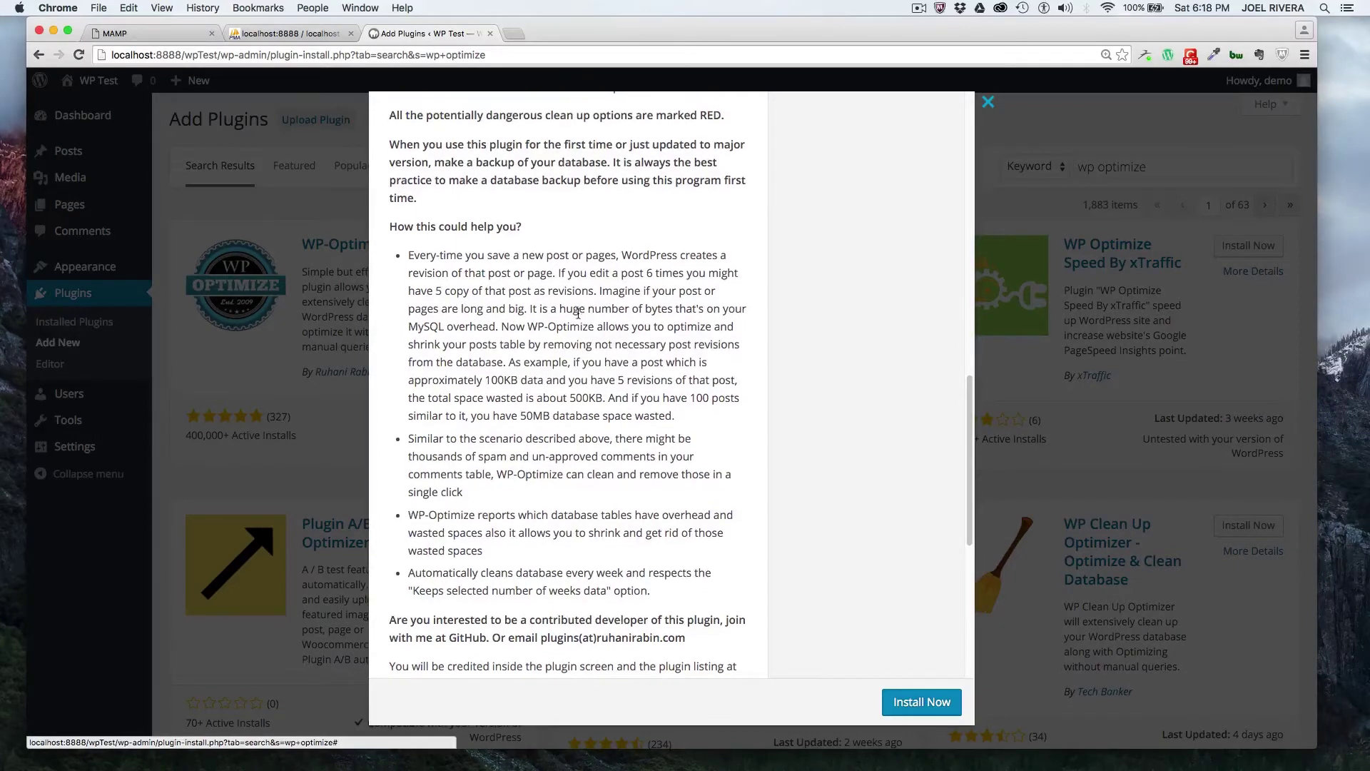
scroll(574, 303, "down", 1)
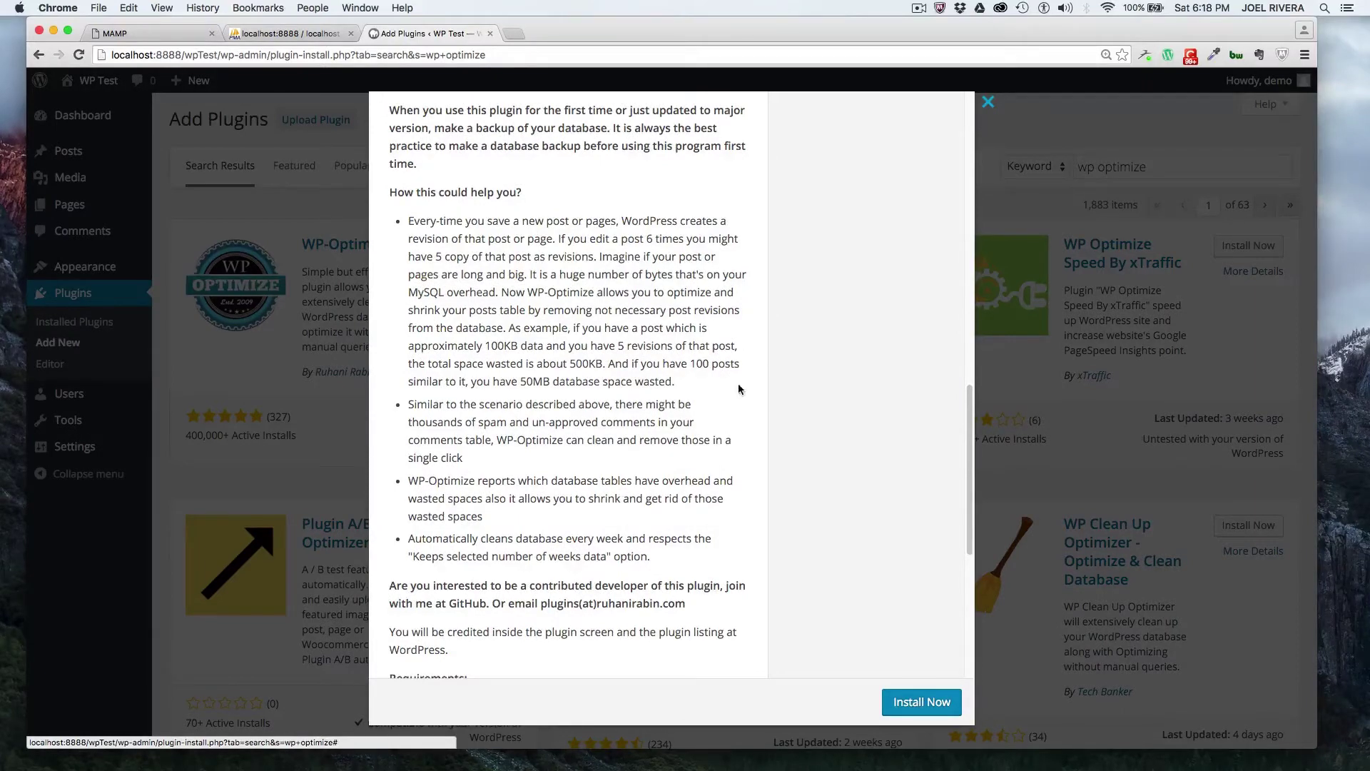
scroll(739, 389, "down", 10)
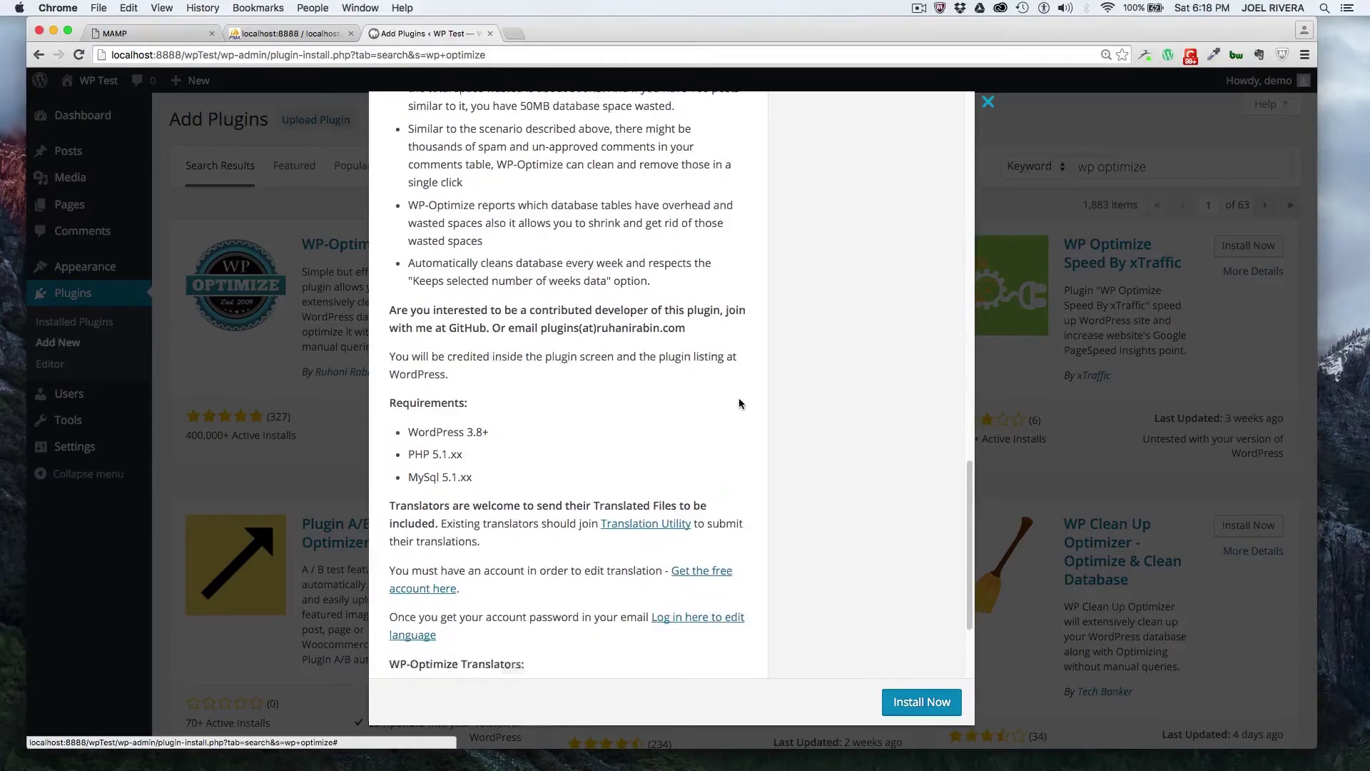
scroll(739, 402, "down", 2)
scroll(738, 401, "down", 5)
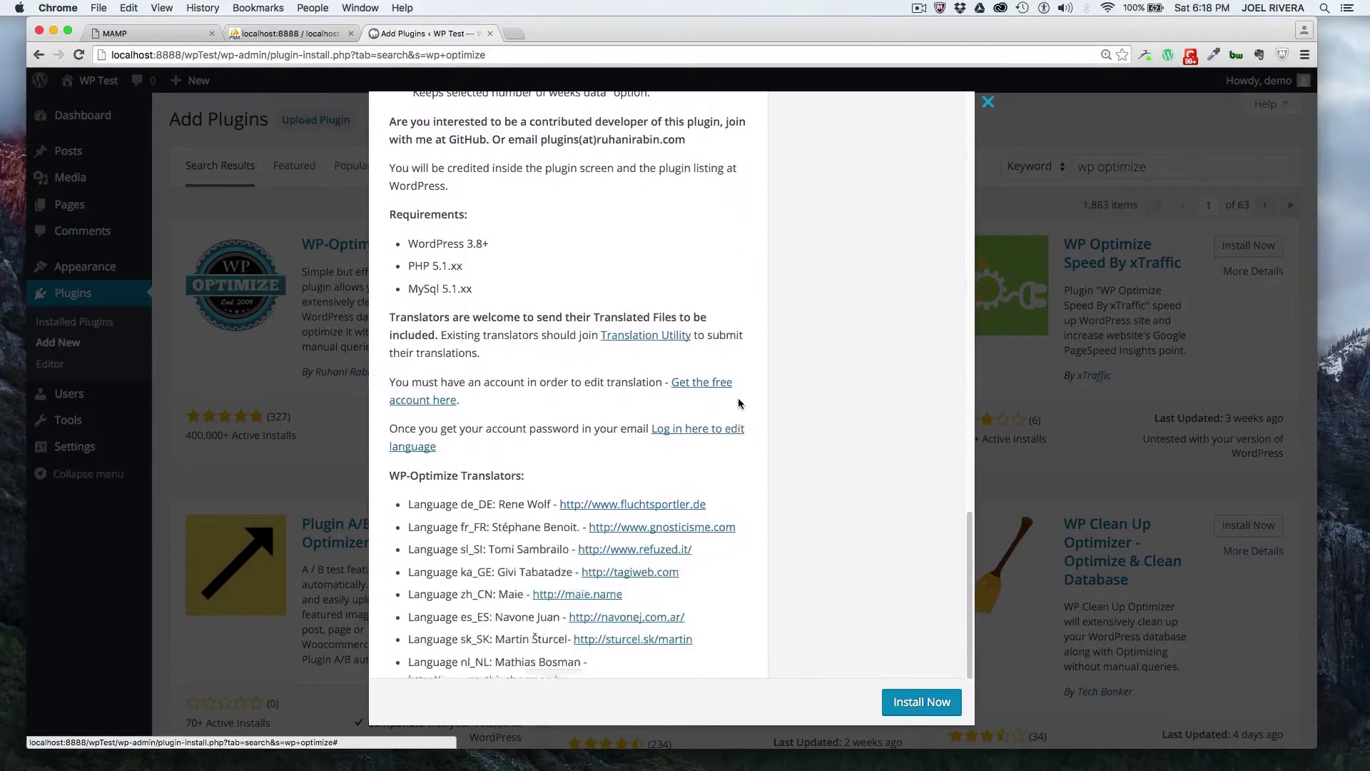
scroll(749, 411, "down", 2)
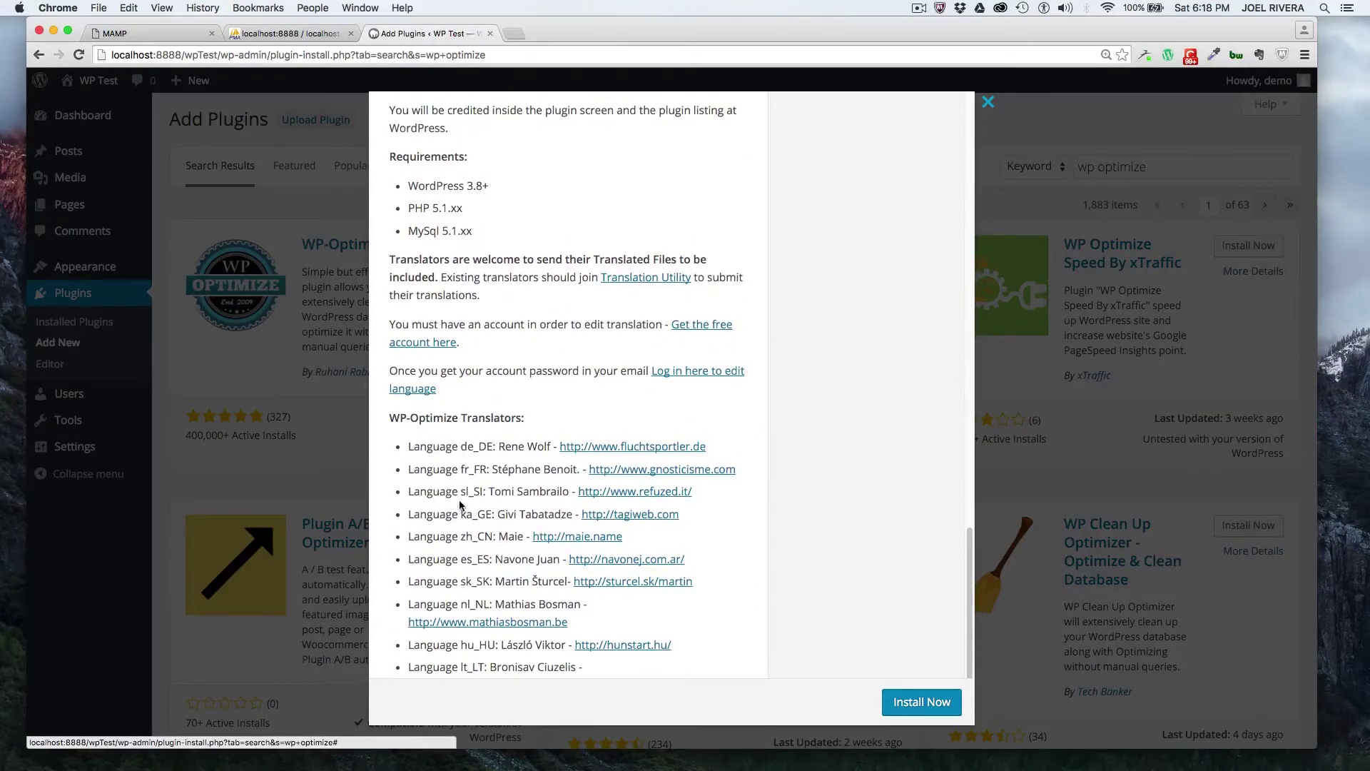
scroll(460, 506, "down", 2)
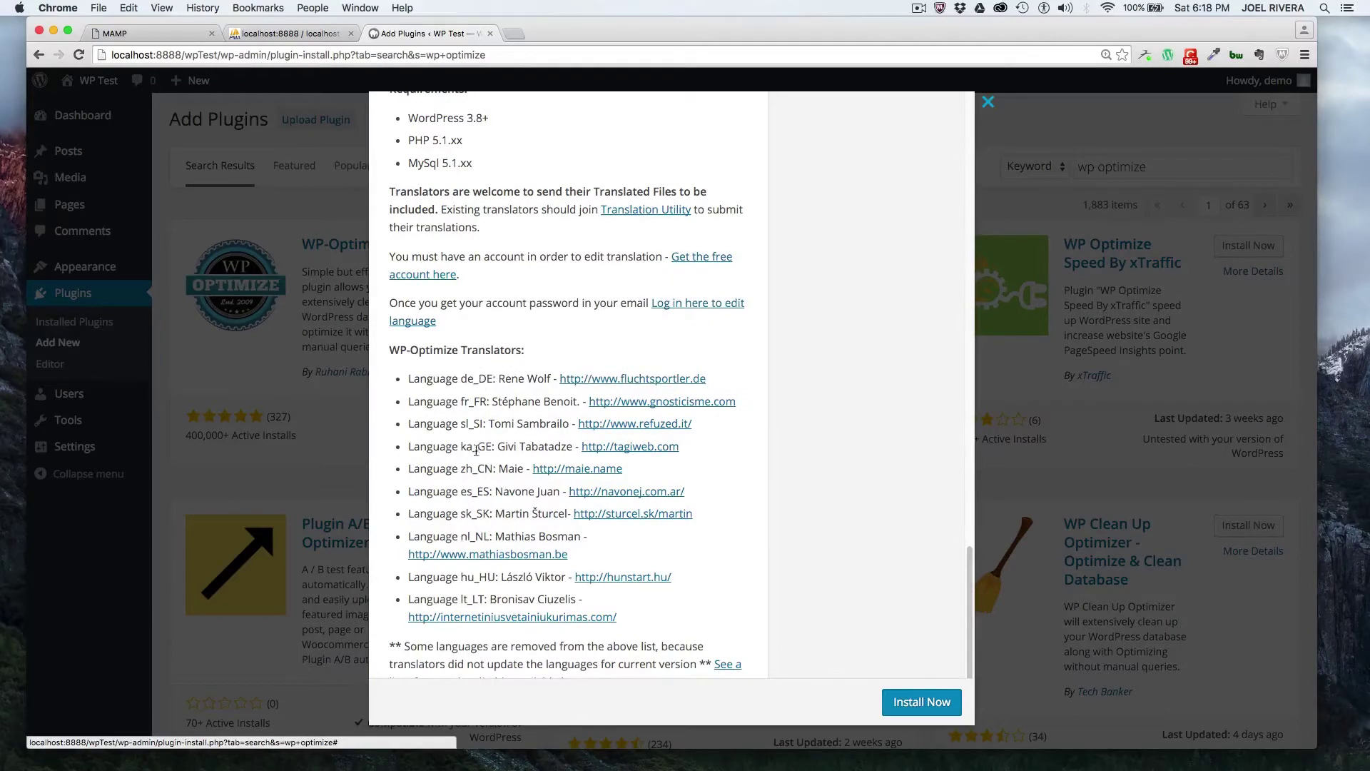
scroll(820, 494, "down", 1)
scroll(820, 491, "up", 15)
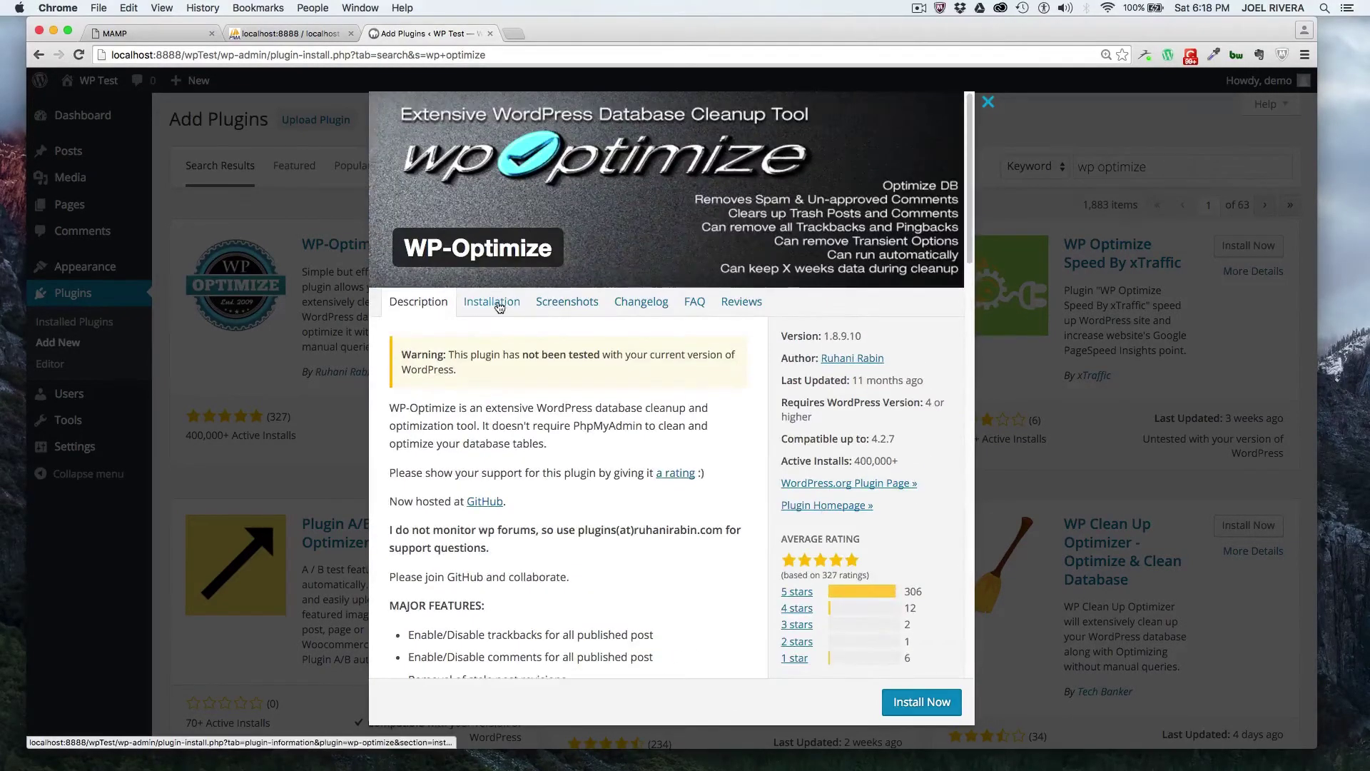
Step: Read WP-Optimize's installation instructions in the details popup
left_click(491, 304)
scroll(504, 461, "down", 5)
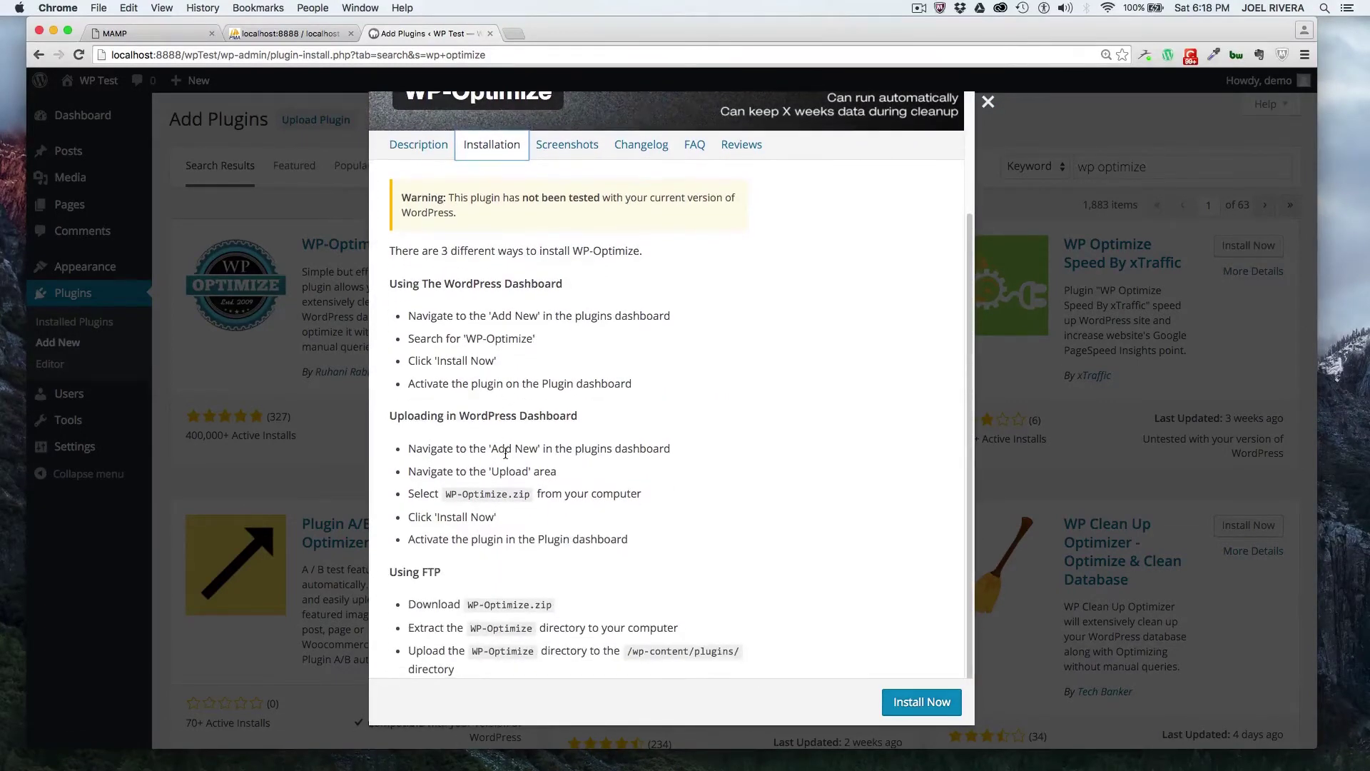
scroll(505, 457, "down", 1)
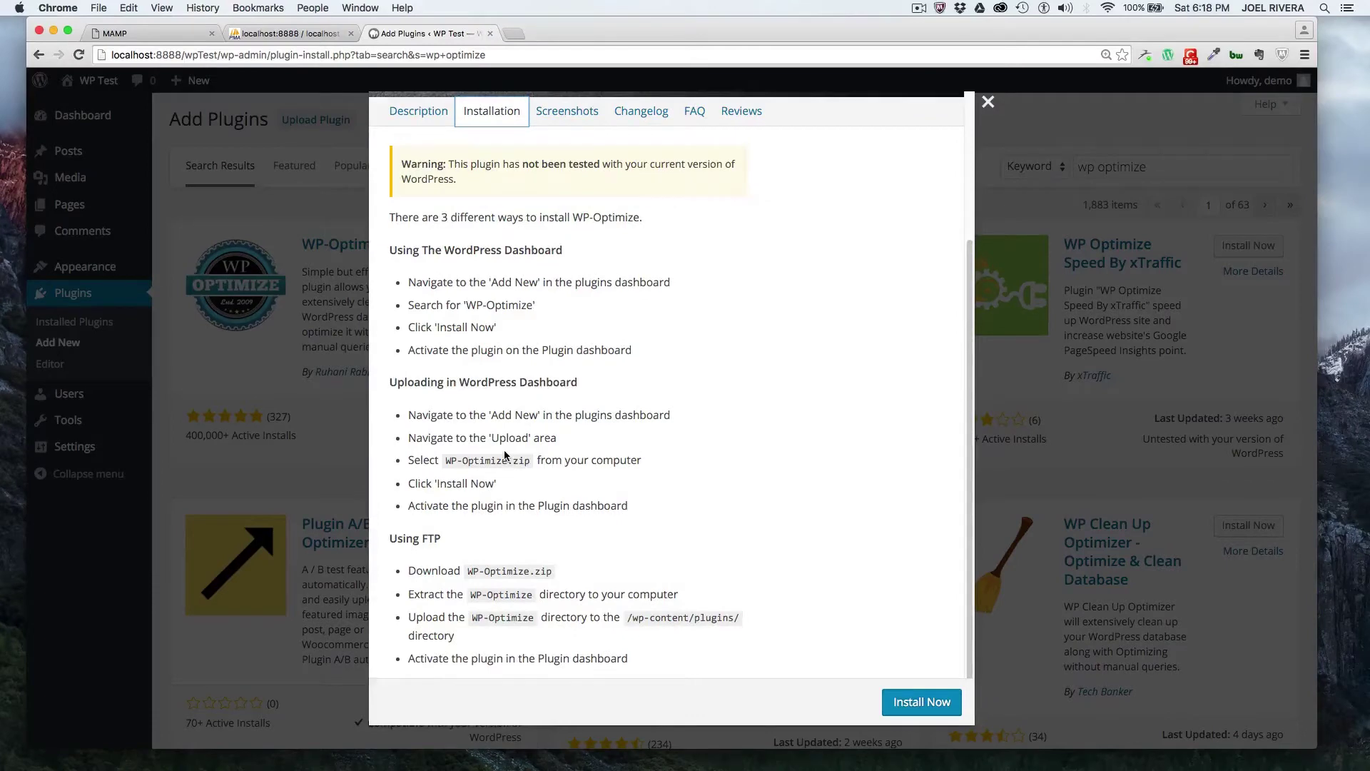
scroll(504, 448, "up", 1)
scroll(504, 448, "down", 1)
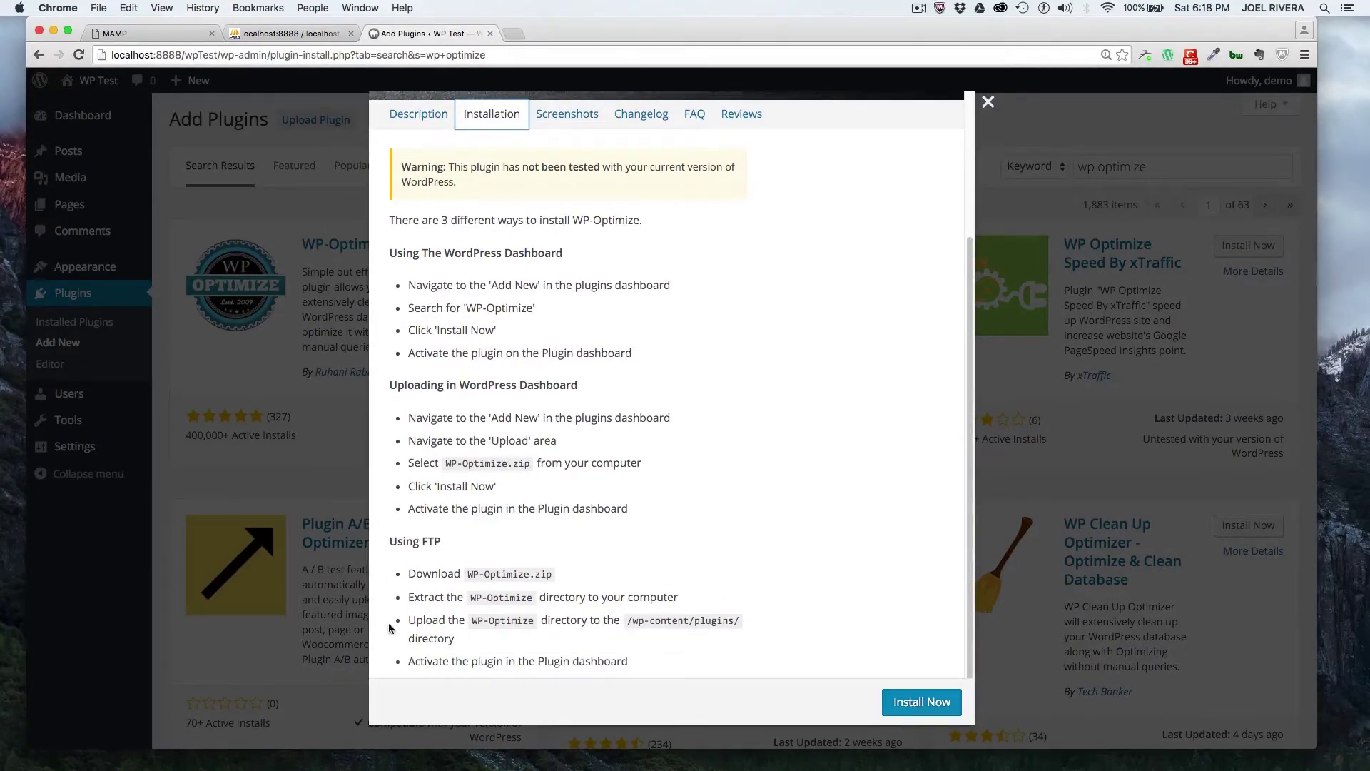
scroll(561, 256, "up", 2)
Step: Look at WP-Optimize's screenshots and read through its changelog
left_click(563, 242)
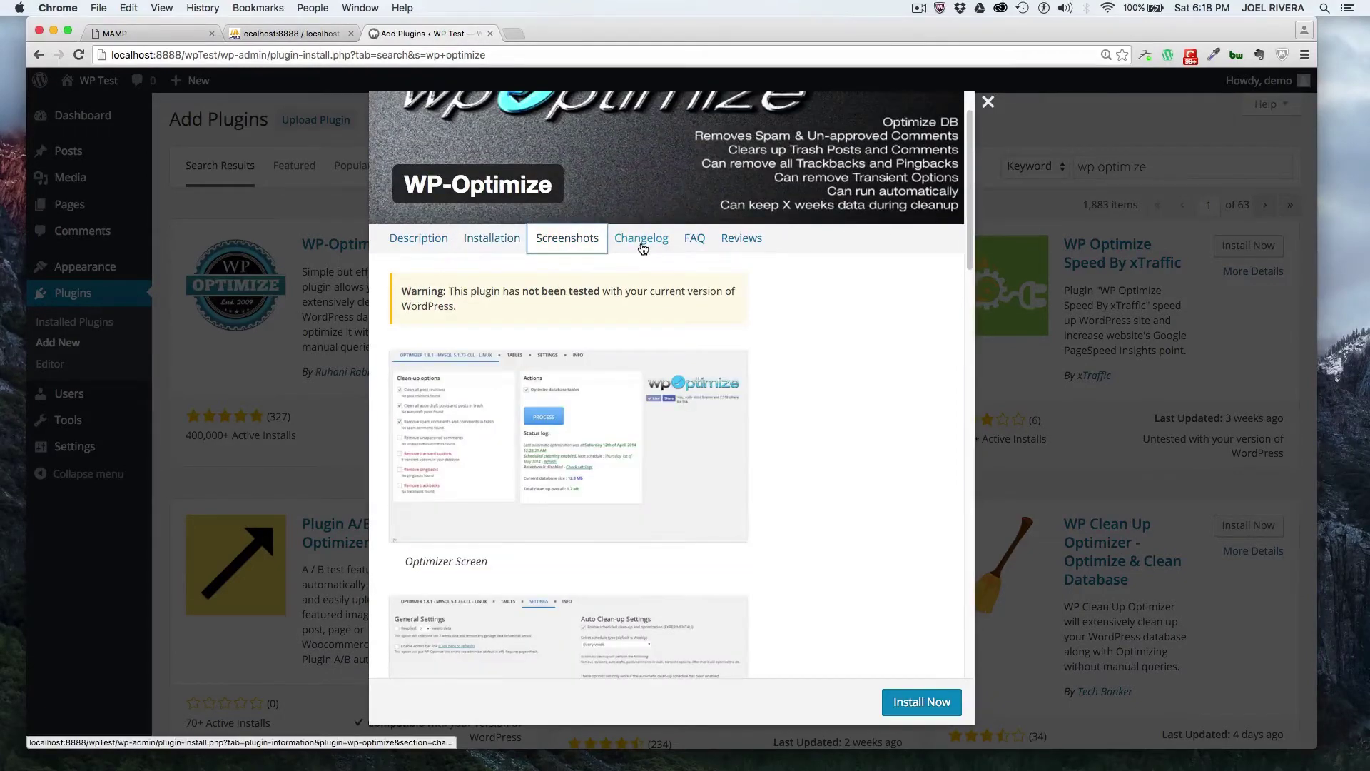
left_click(642, 246)
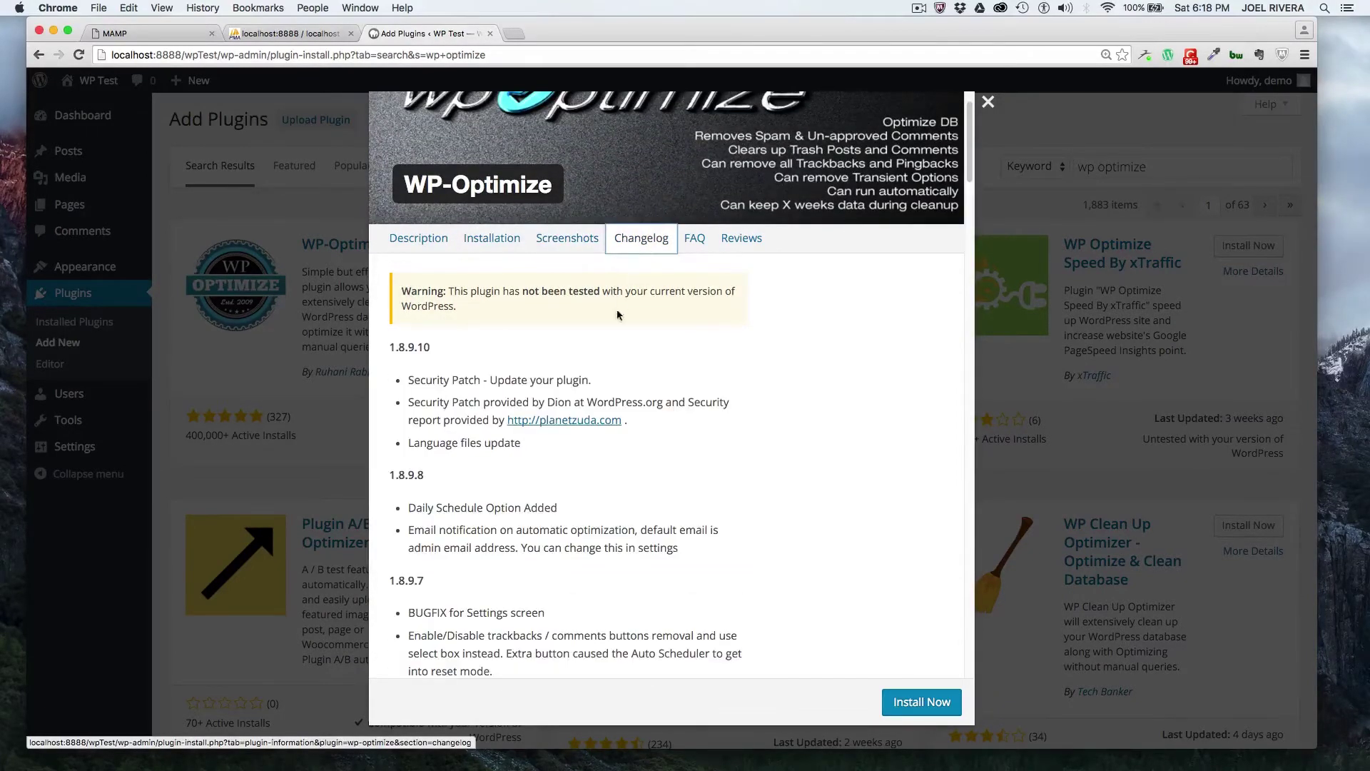
scroll(678, 366, "down", 2)
scroll(683, 369, "down", 8)
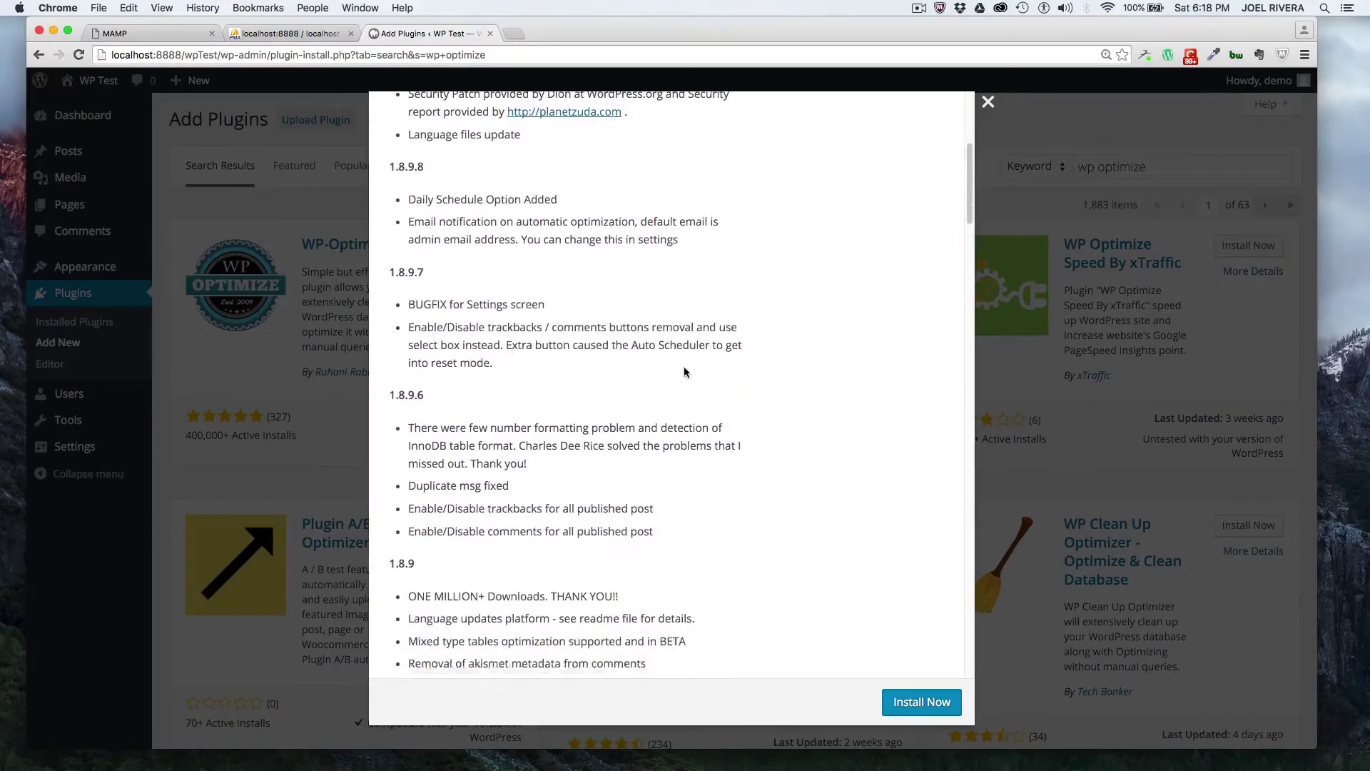
scroll(684, 369, "down", 10)
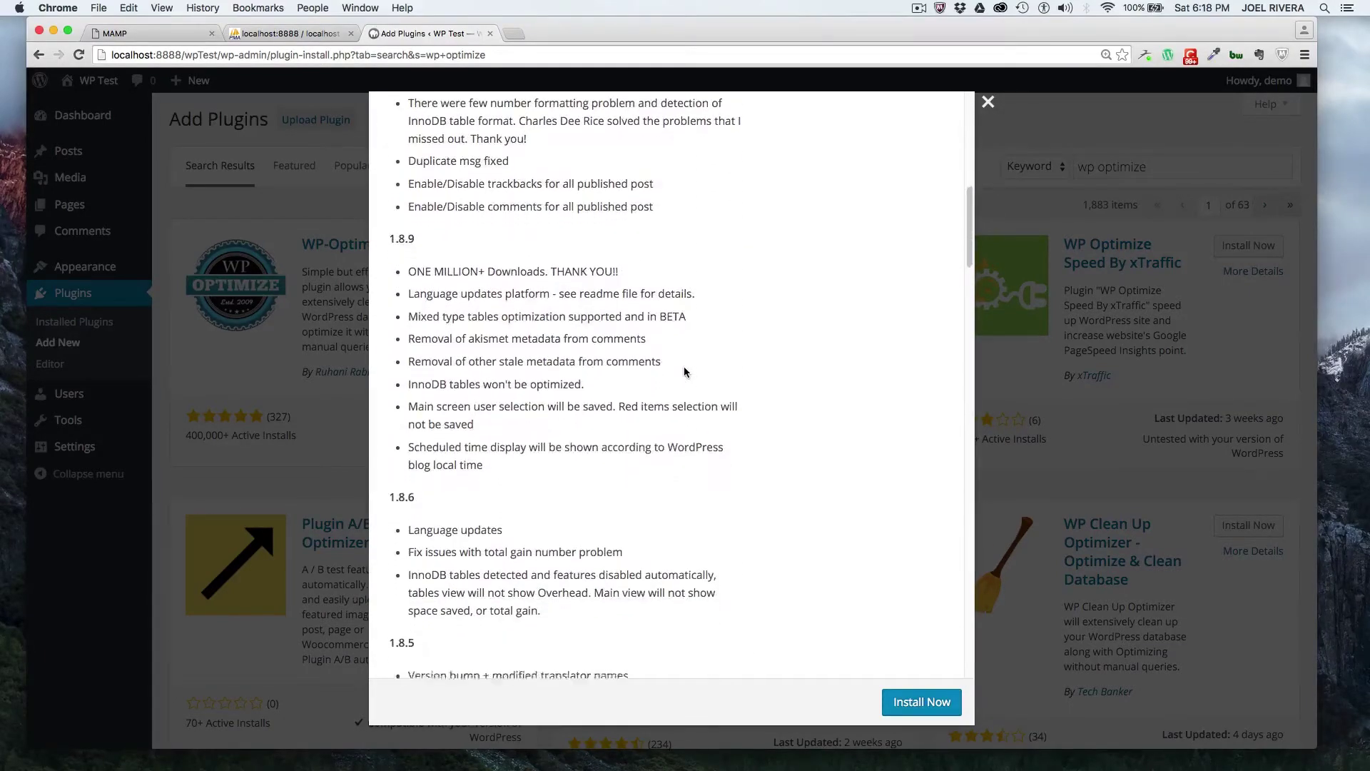
scroll(683, 369, "up", 20)
scroll(683, 371, "up", 2)
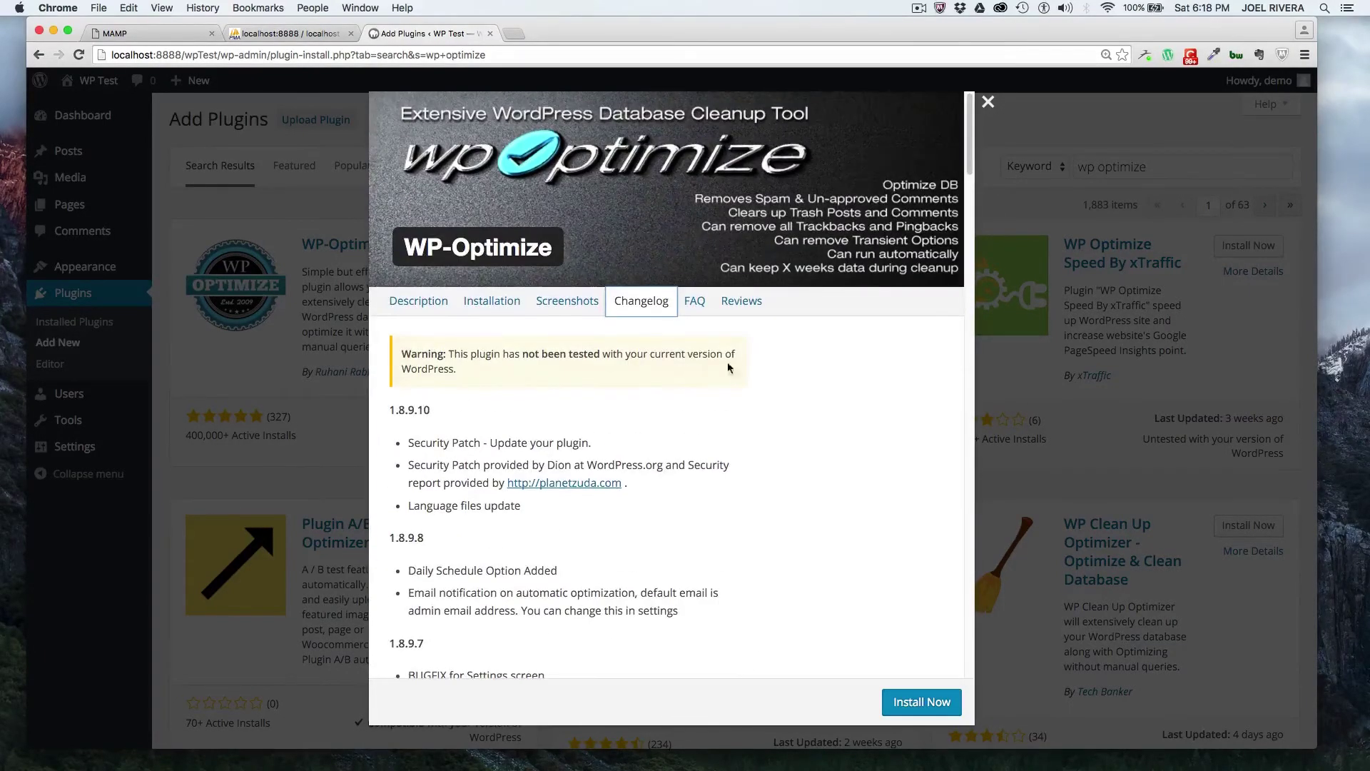
Step: Read through WP-Optimize's frequently asked questions
left_click(700, 304)
scroll(561, 454, "down", 4)
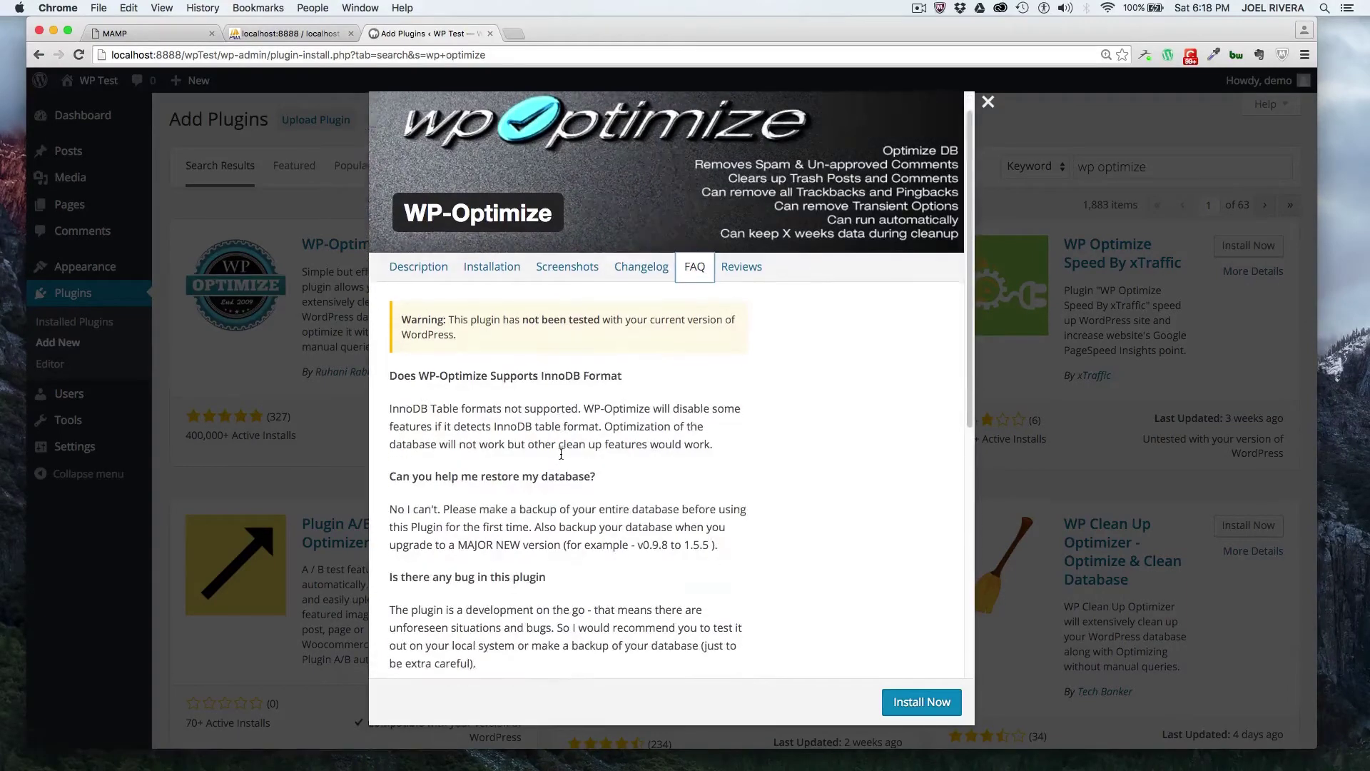
scroll(561, 454, "down", 6)
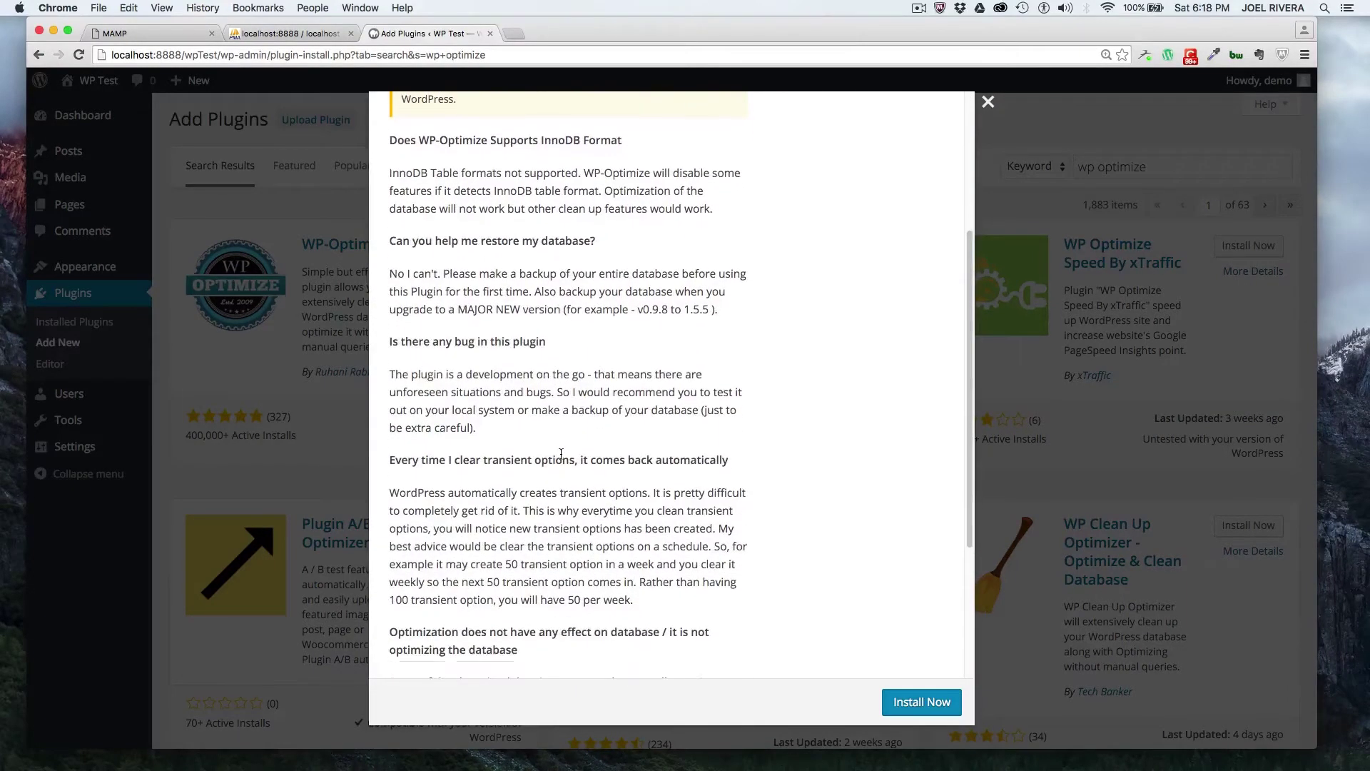
scroll(563, 452, "down", 8)
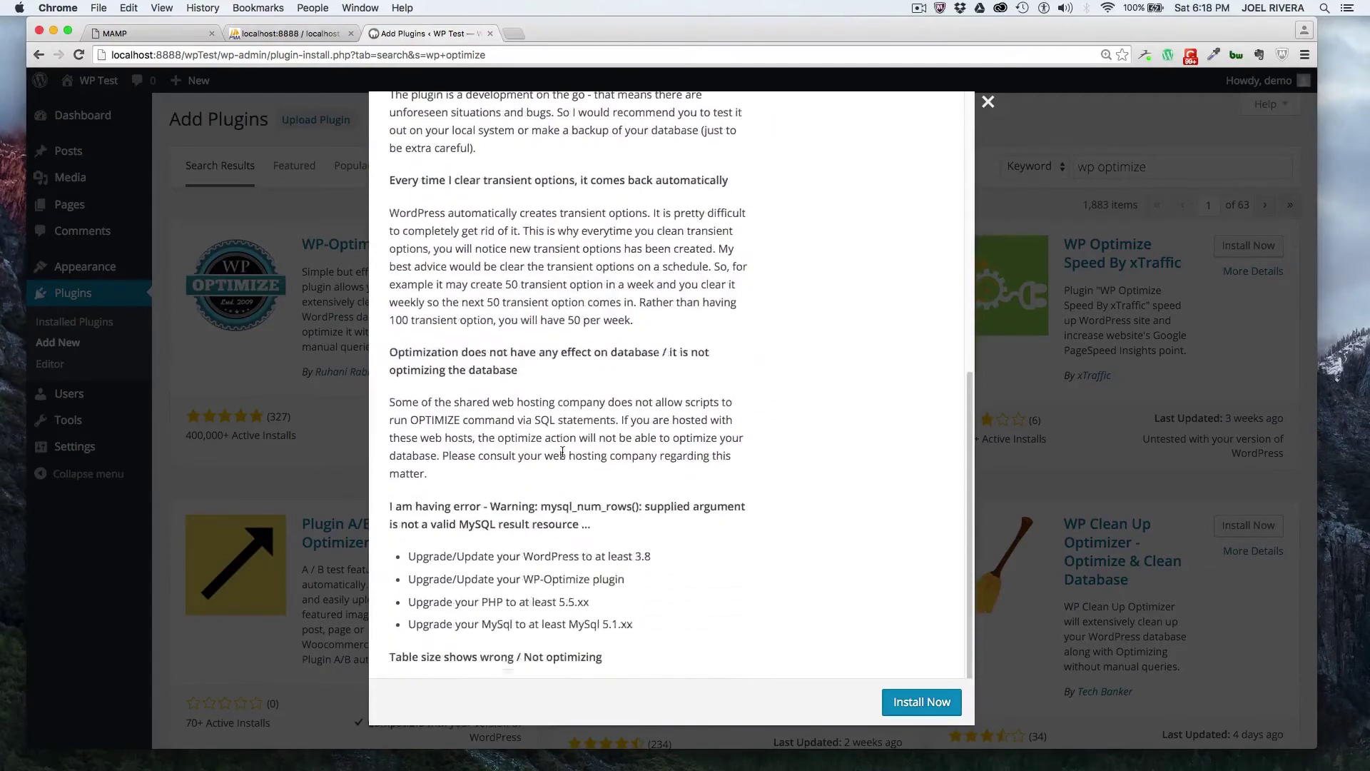
scroll(562, 452, "up", 15)
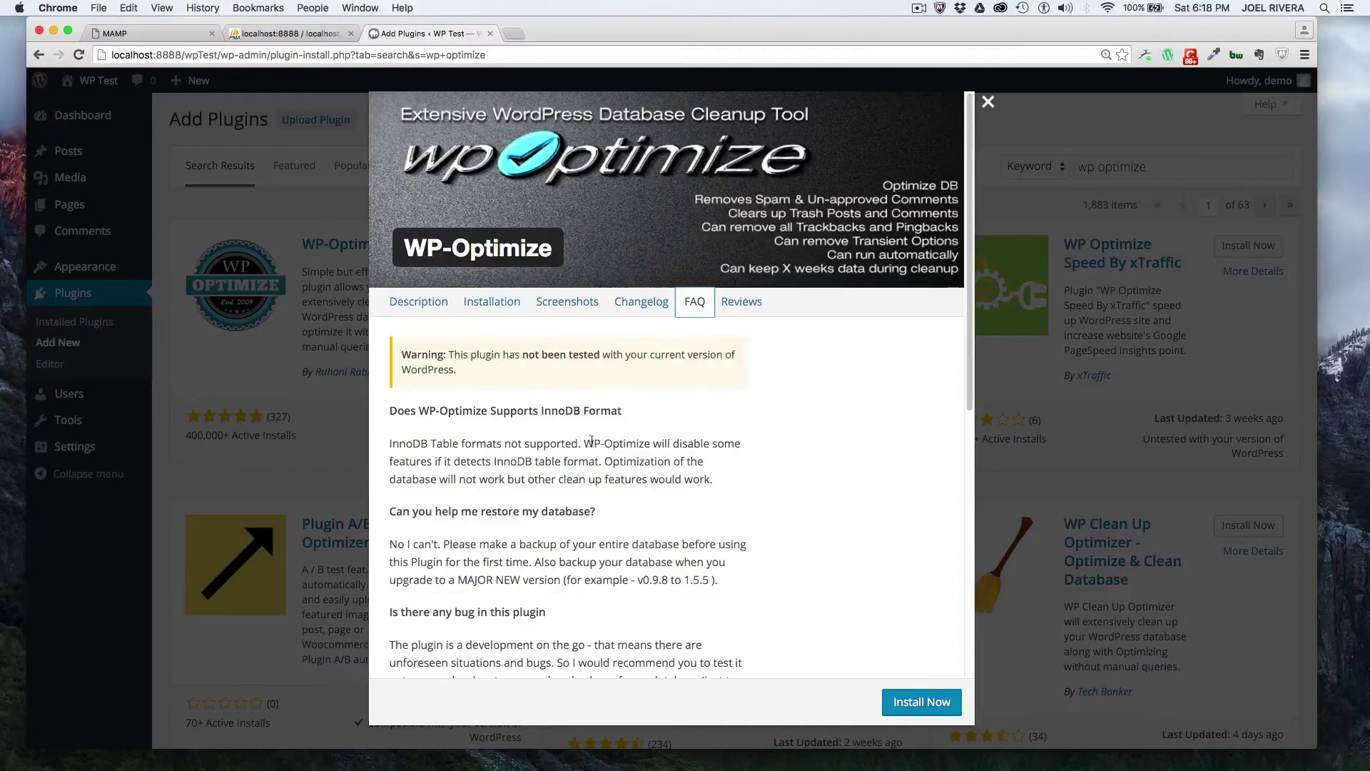
Step: Read WP-Optimize's user reviews, then install version 1.8.9.10
left_click(737, 307)
scroll(632, 395, "down", 5)
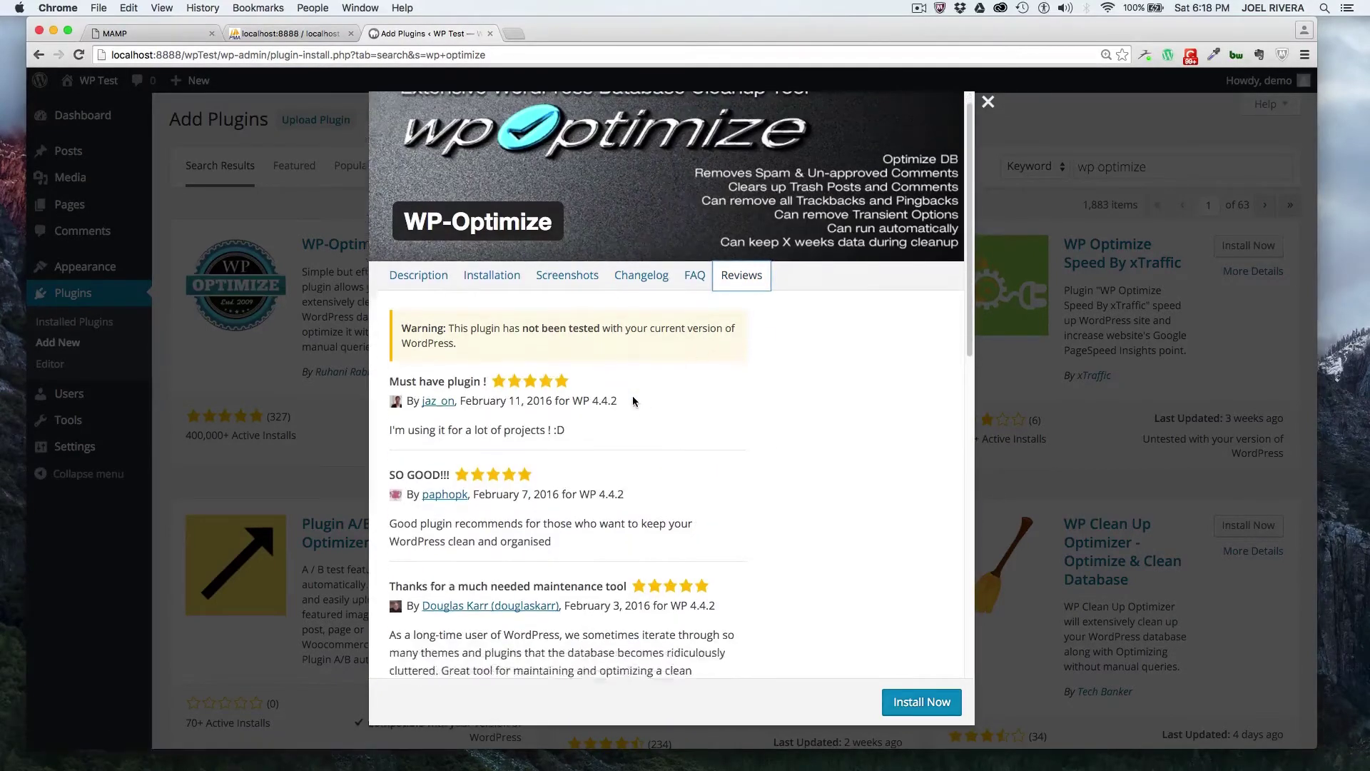
scroll(632, 395, "down", 3)
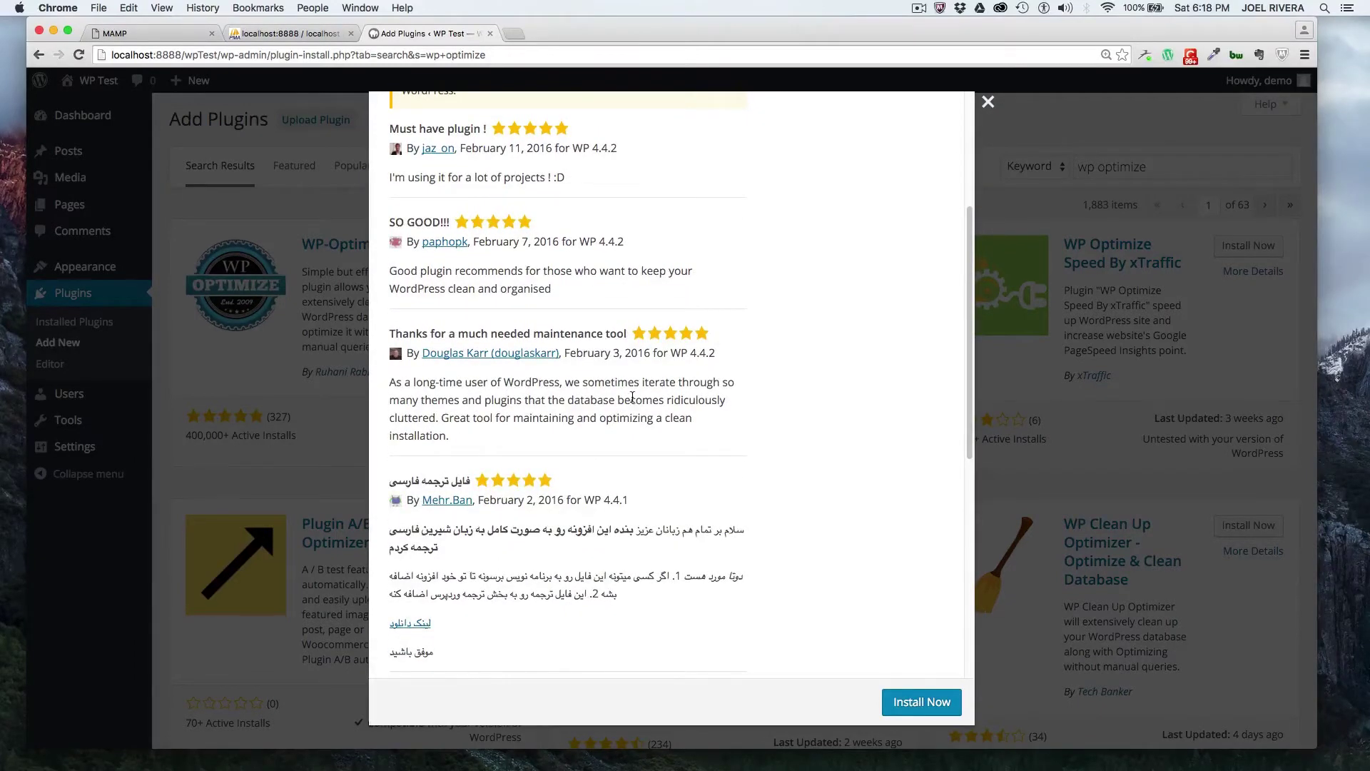
scroll(632, 397, "down", 2)
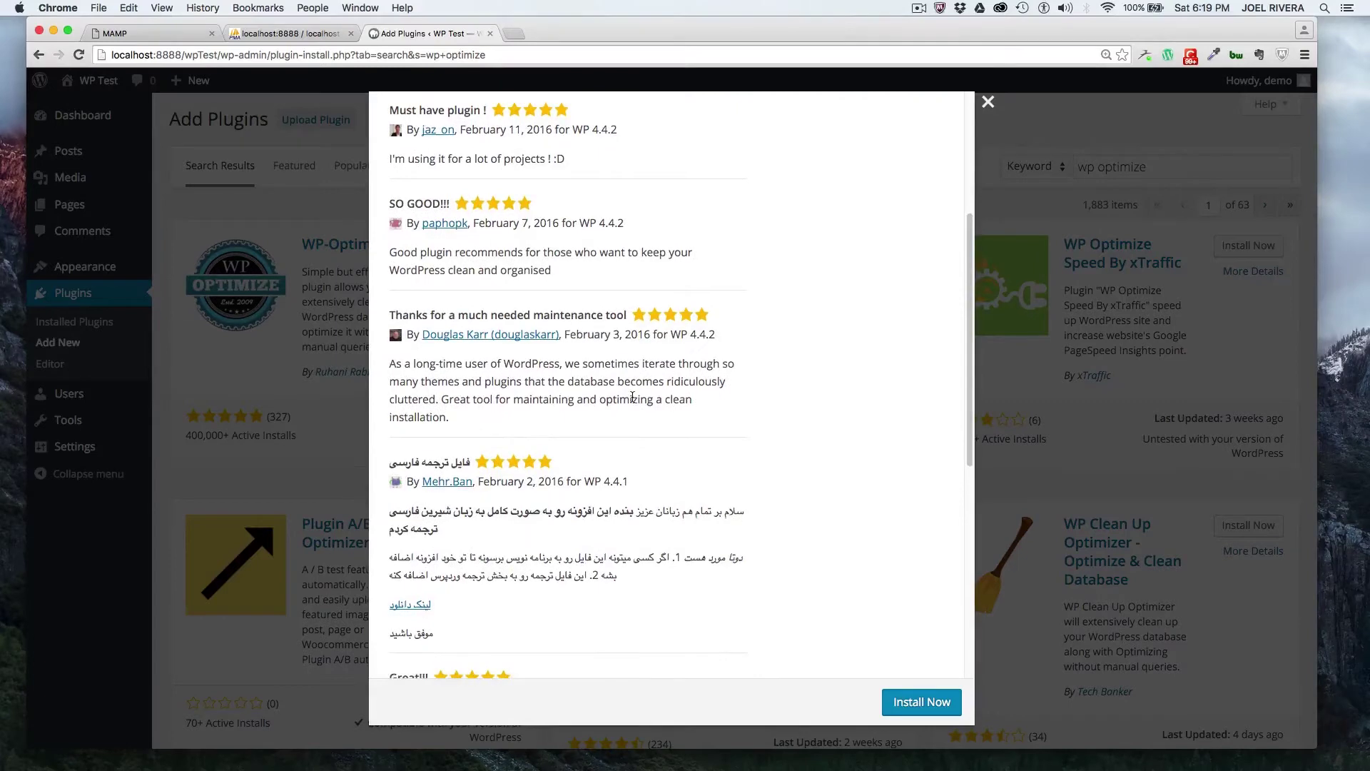
scroll(633, 397, "down", 1)
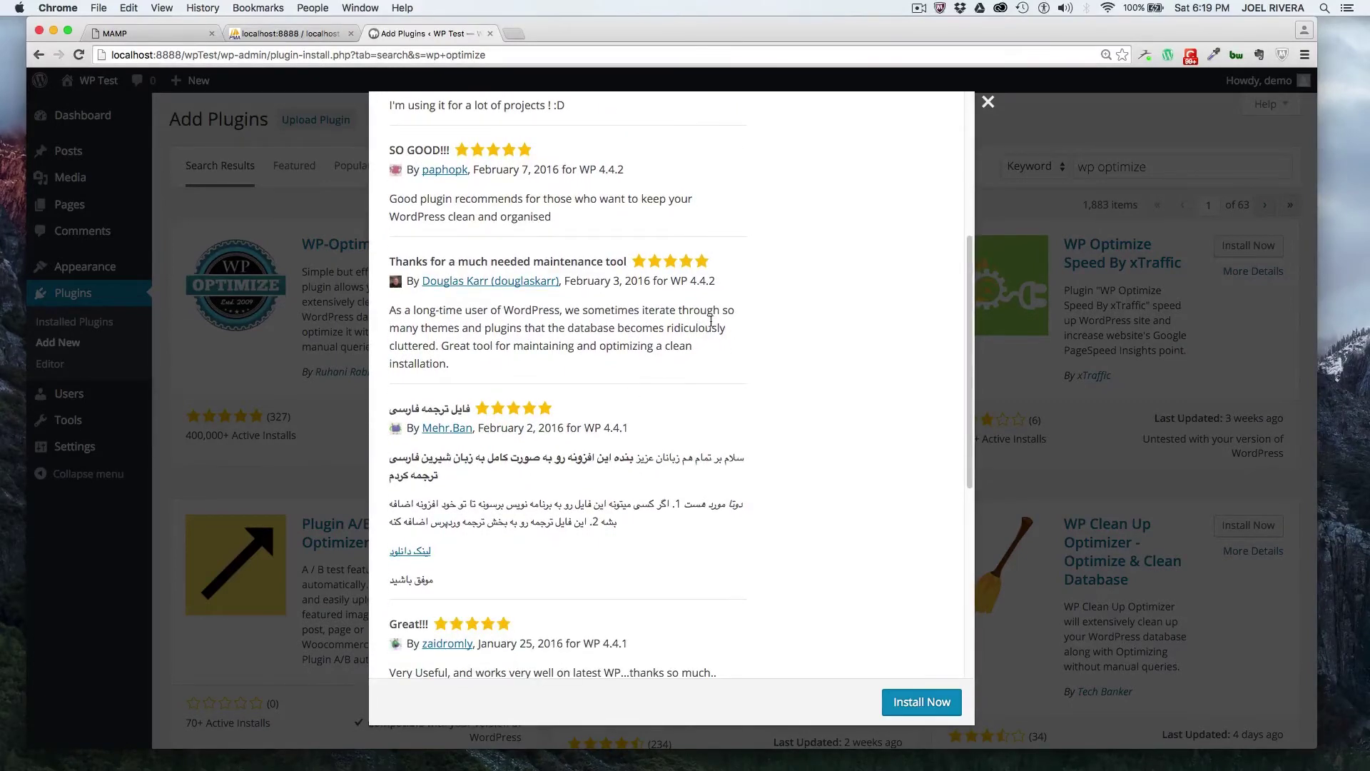
scroll(710, 322, "up", 10)
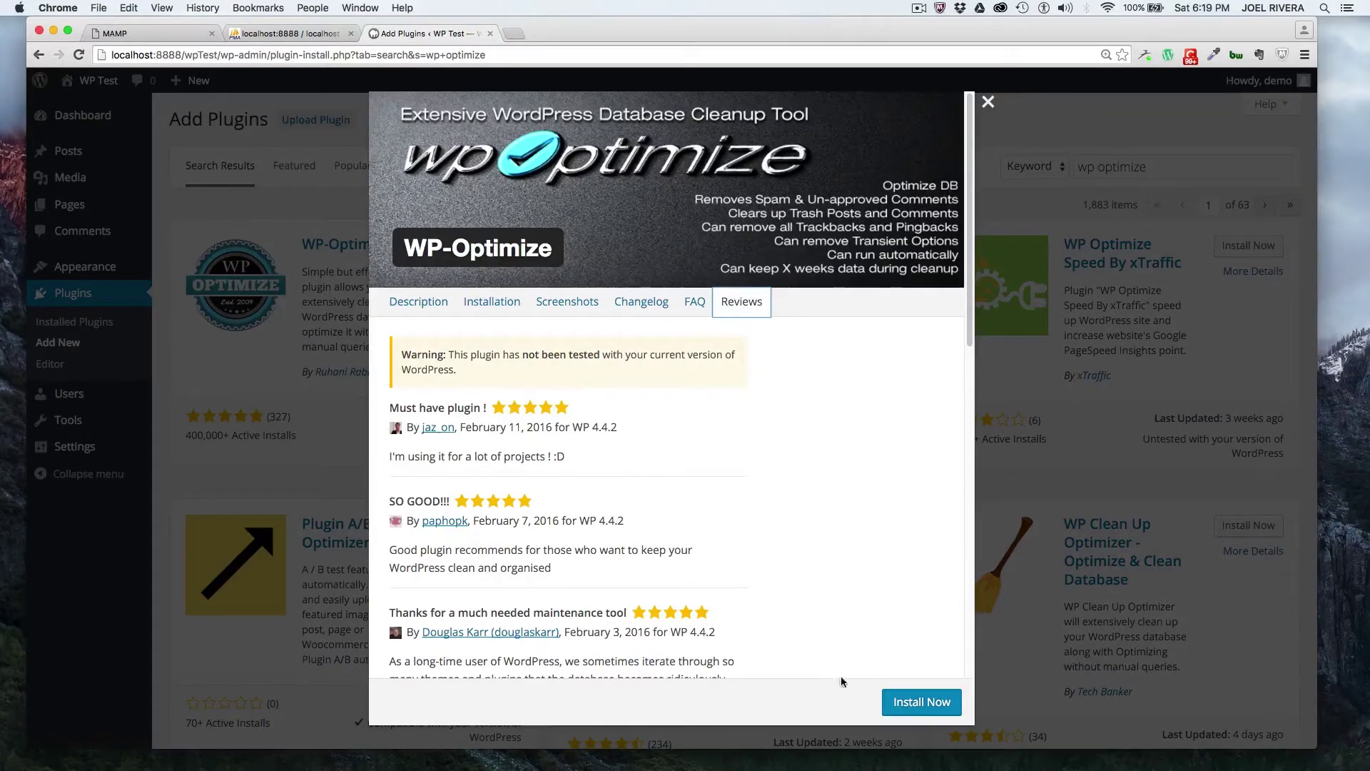
left_click(926, 705)
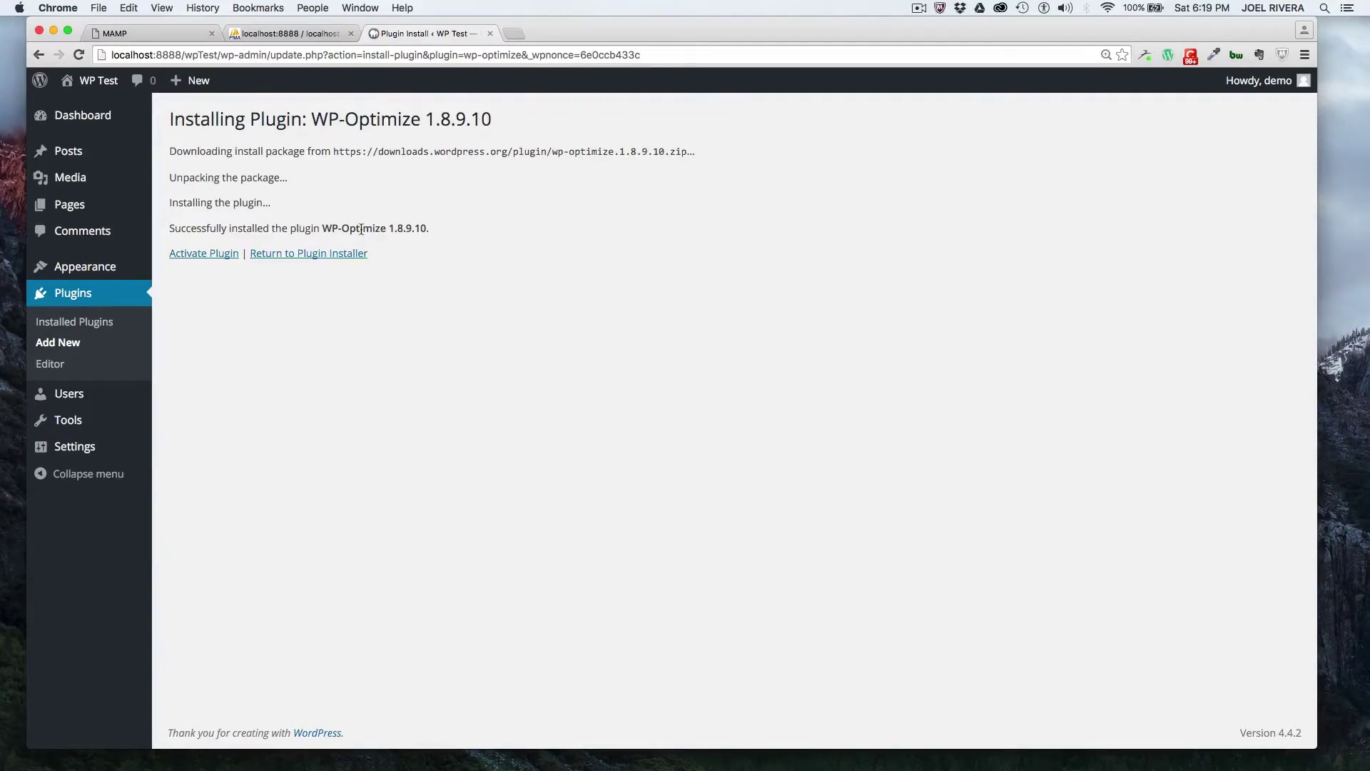
Step: Activate WP-Optimize and open its Settings page
left_click(203, 255)
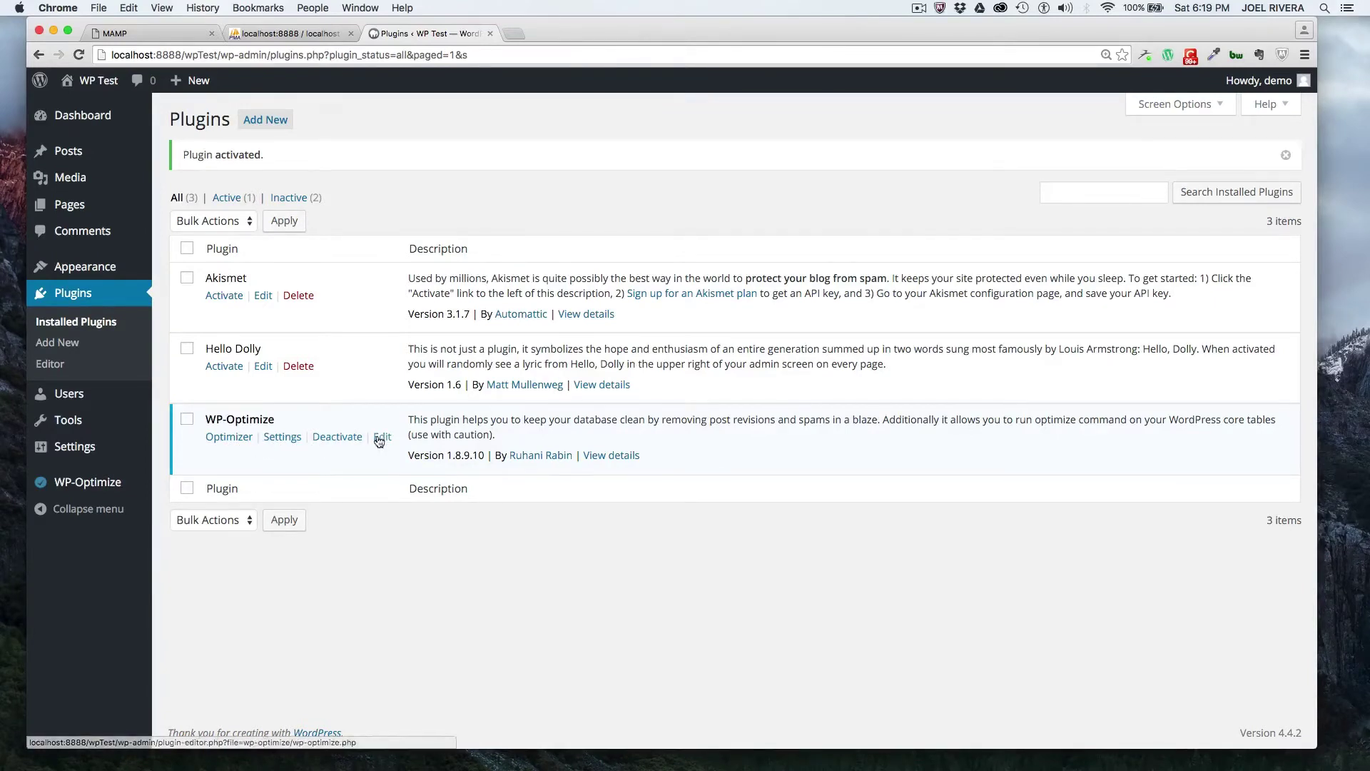
left_click(289, 438)
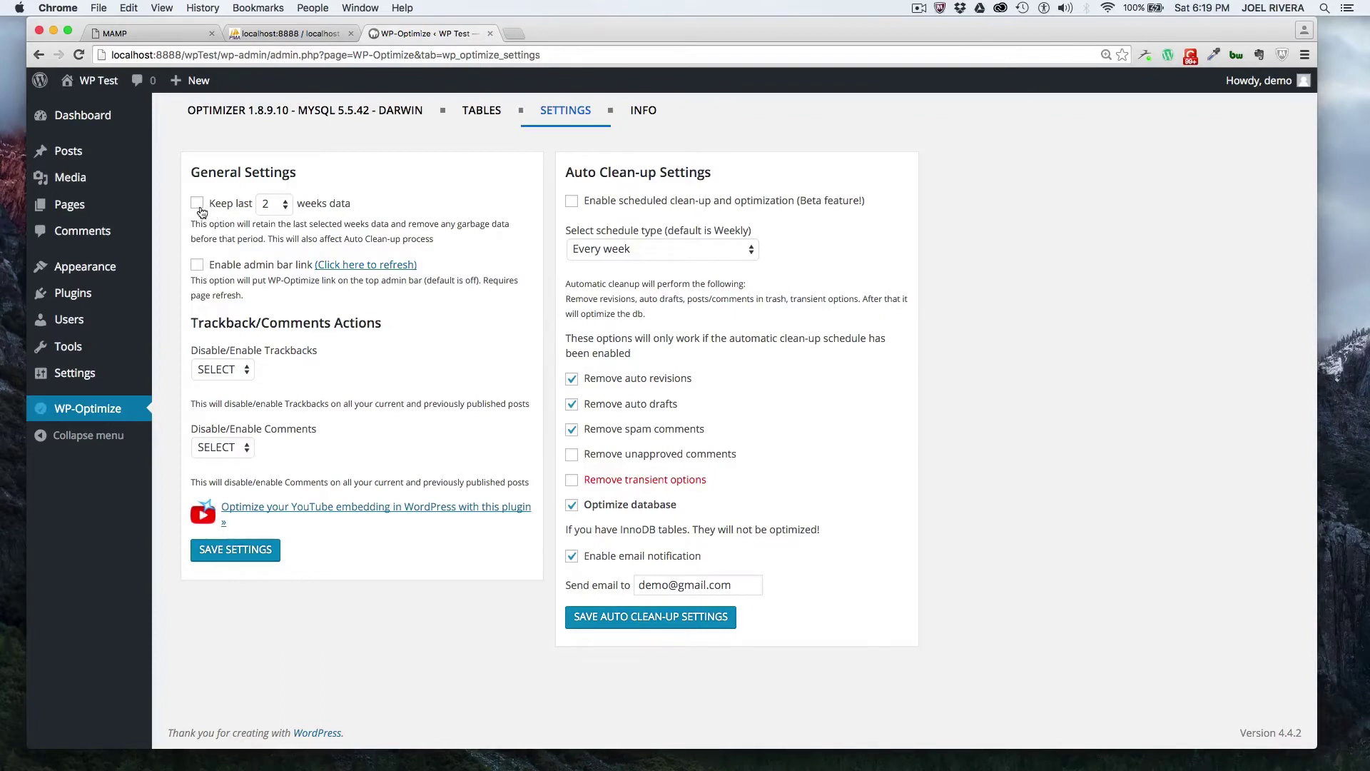
Step: Inspect the retention (kept at 2 weeks), Trackbacks and clean-up schedule options without changing them
left_click(268, 209)
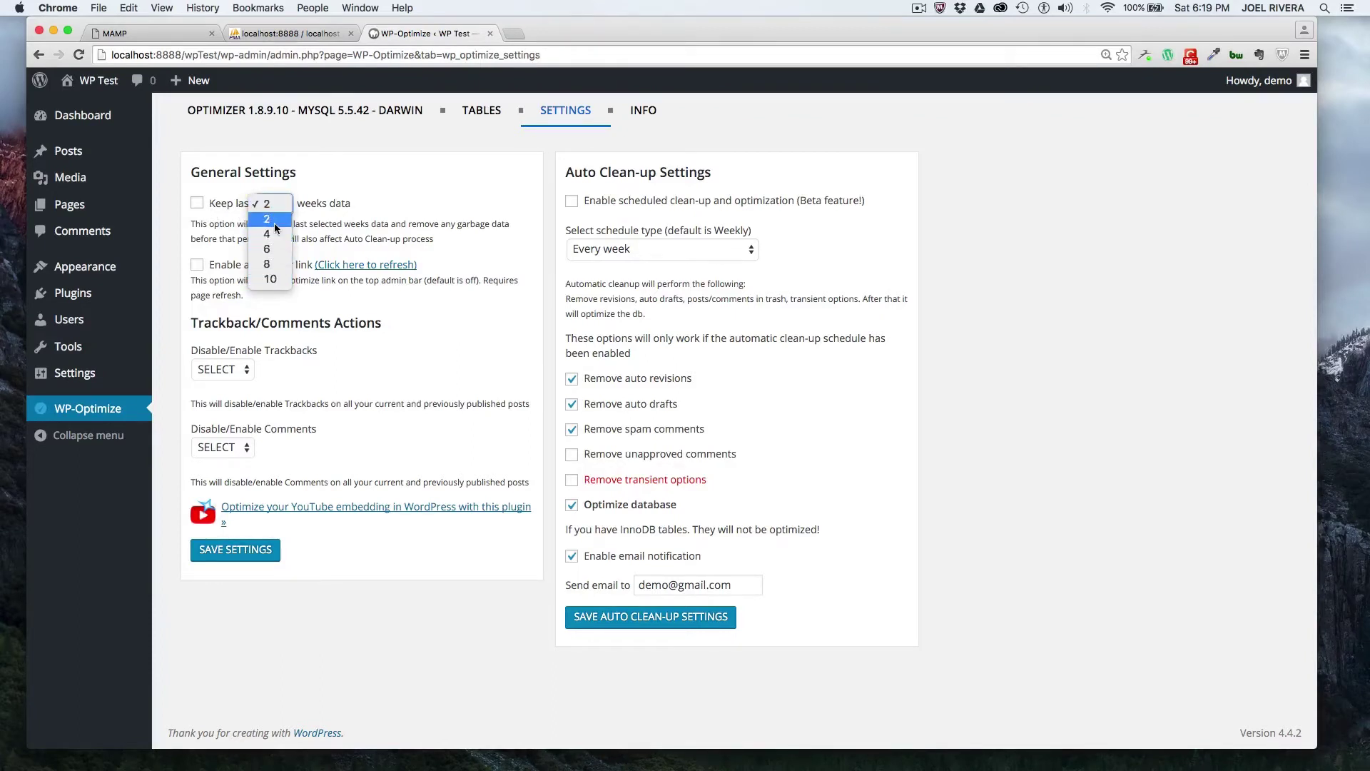
left_click(291, 187)
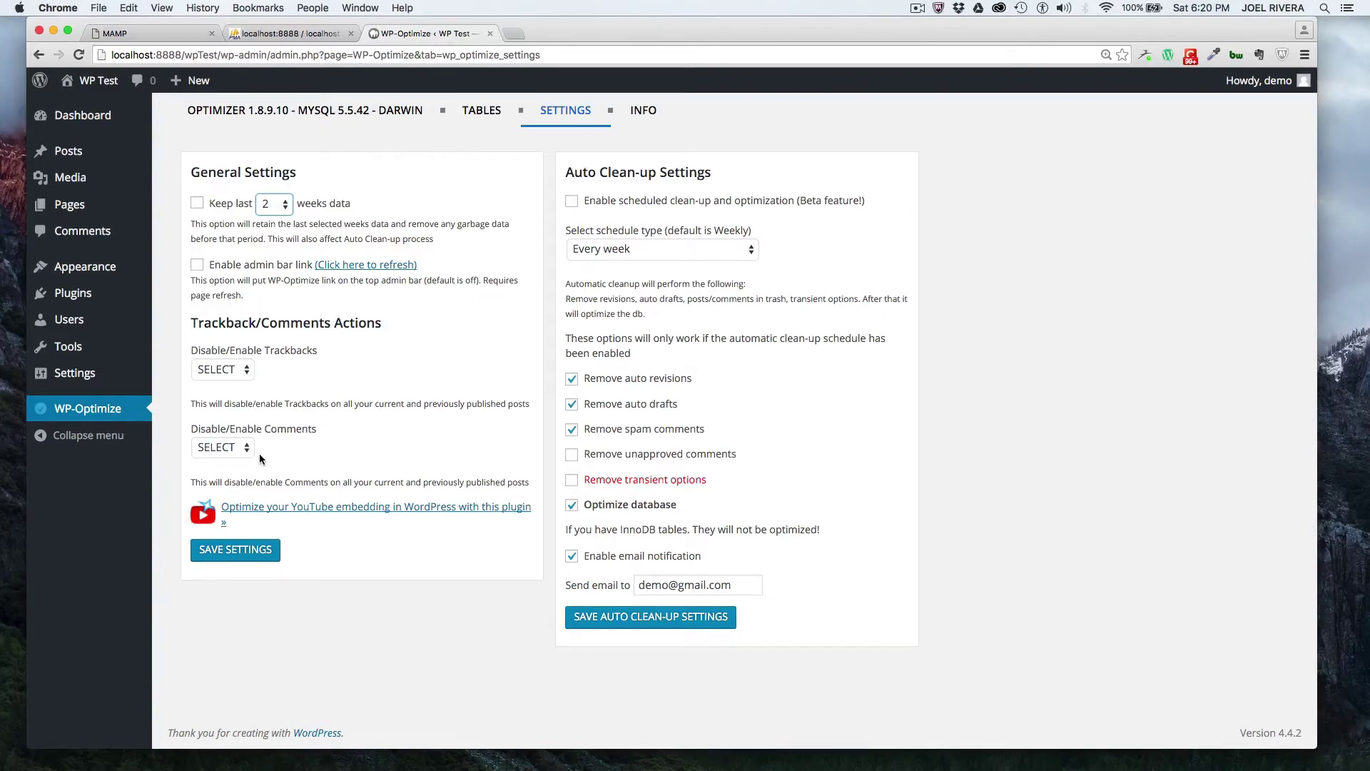
left_click(211, 372)
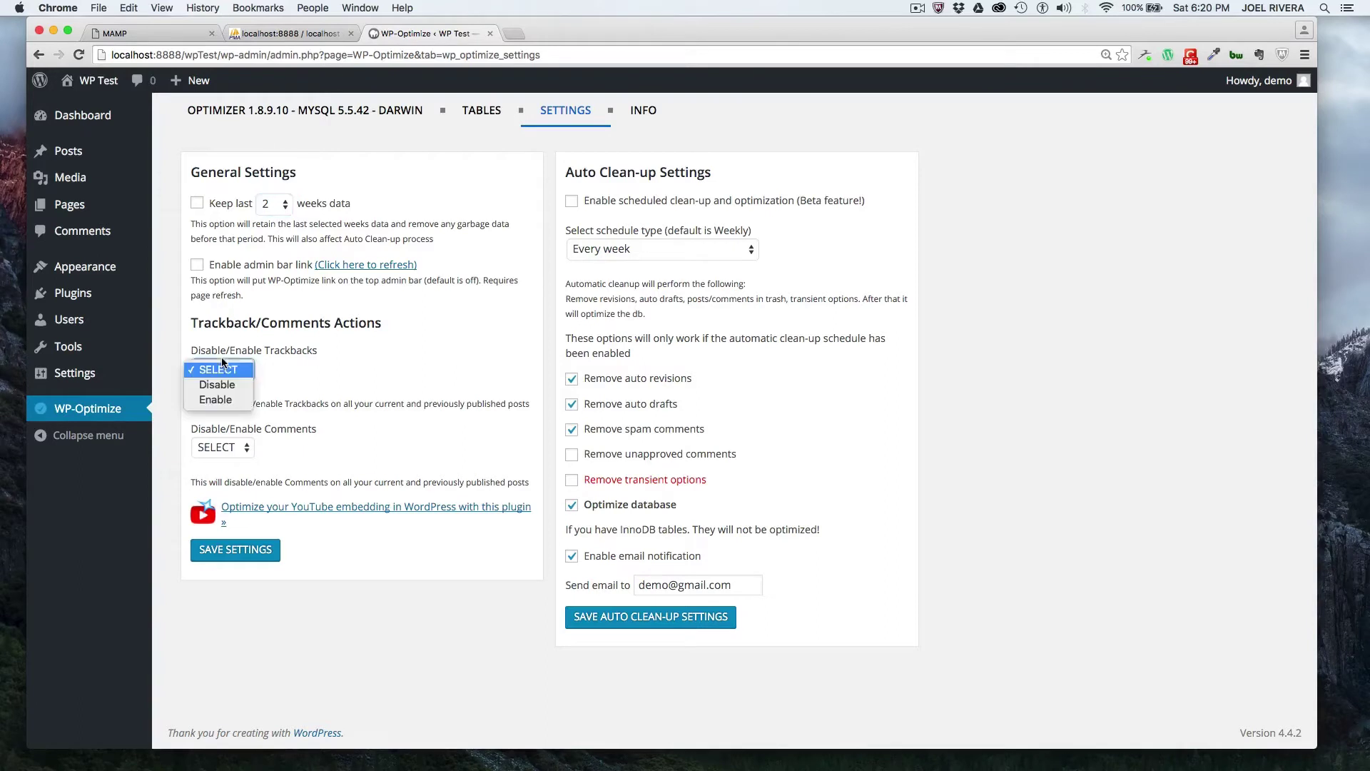
left_click(303, 362)
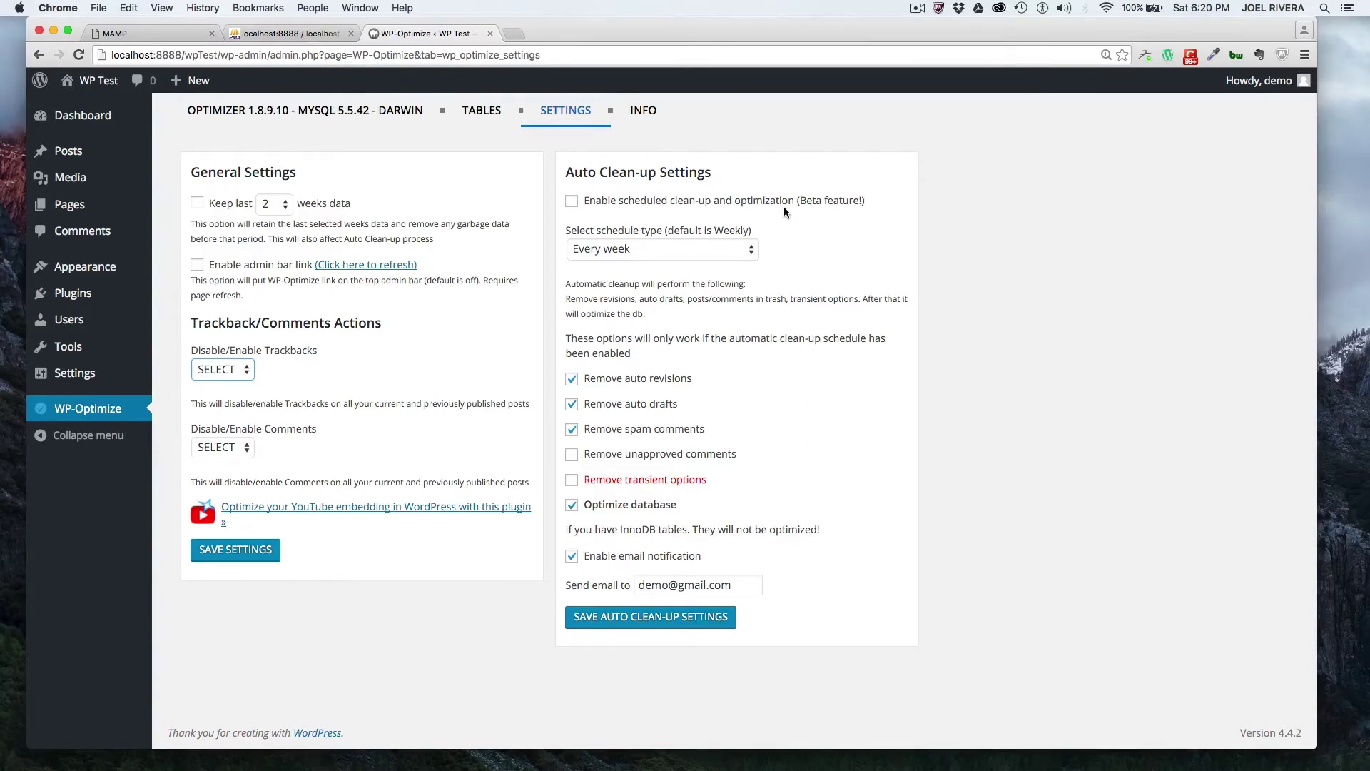
left_click(717, 250)
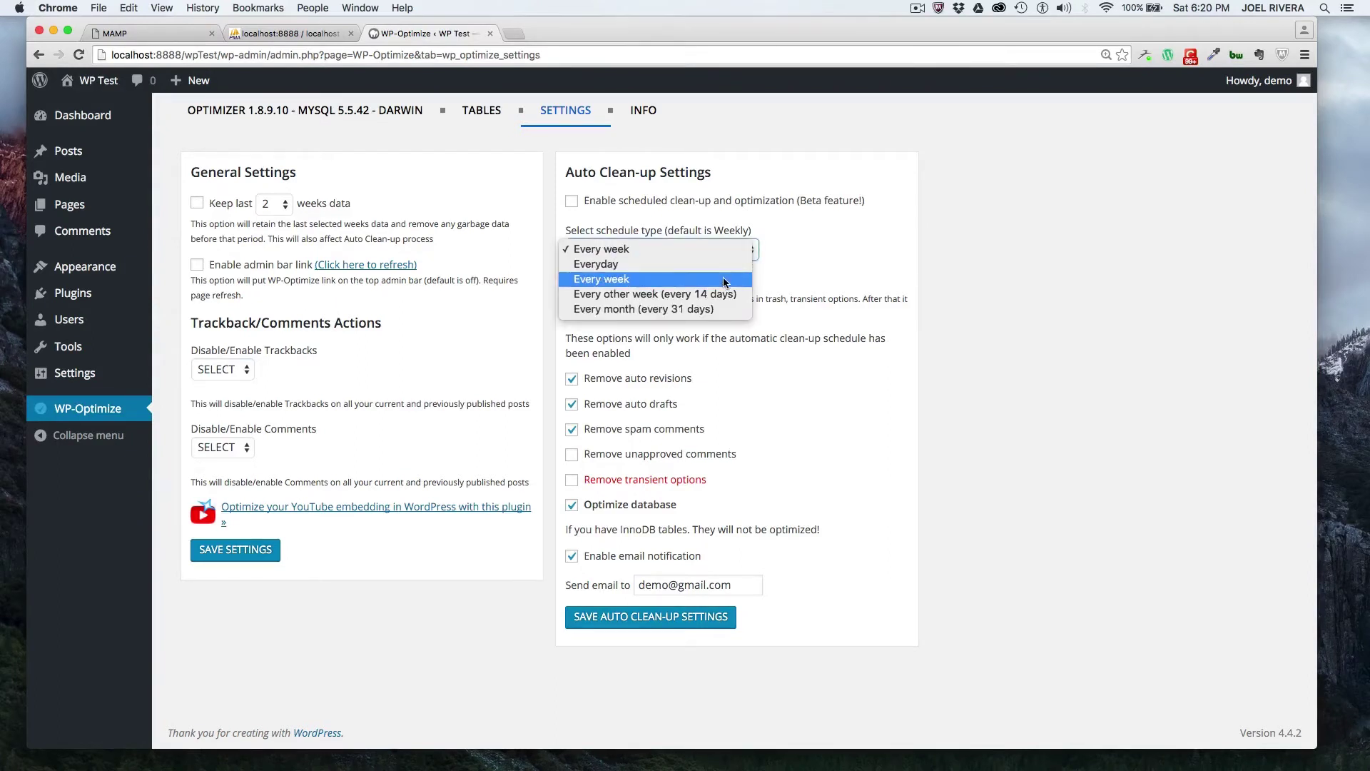
left_click(810, 265)
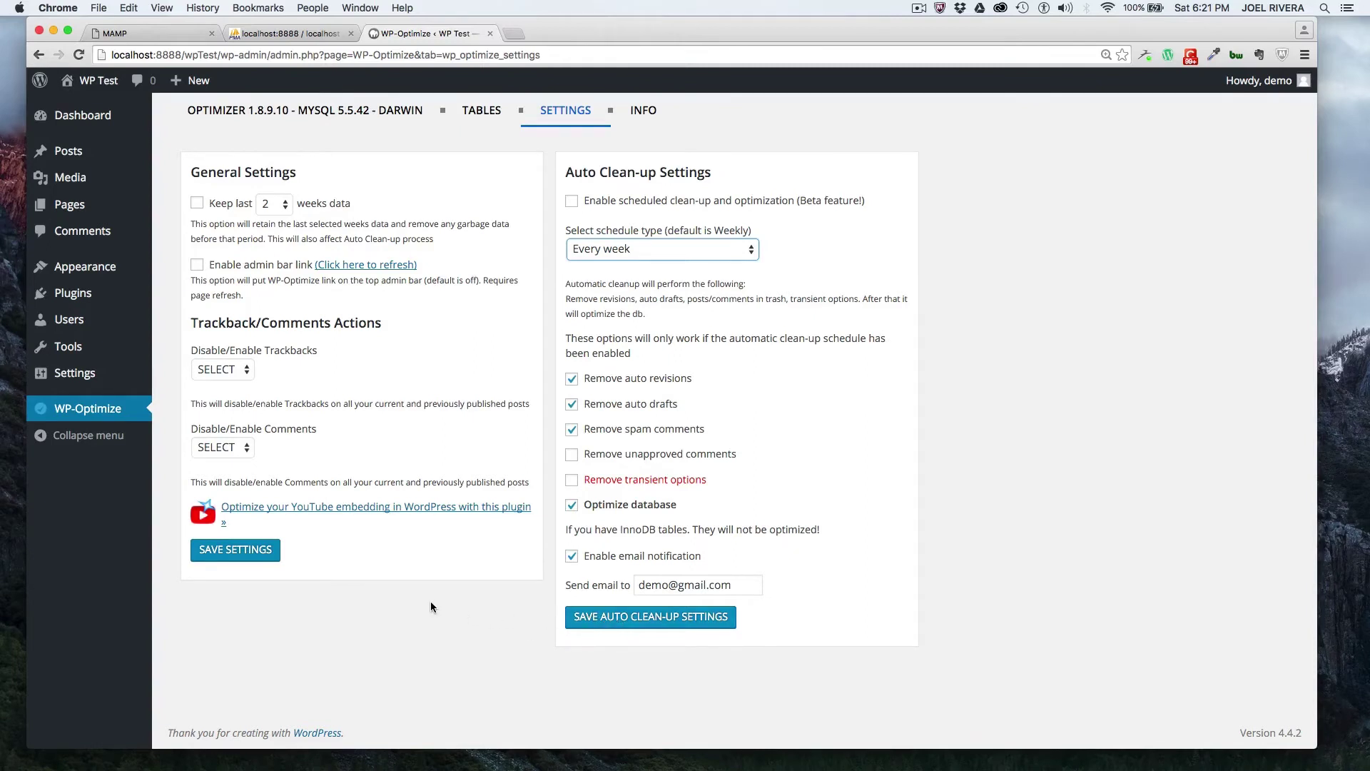
left_click(96, 409)
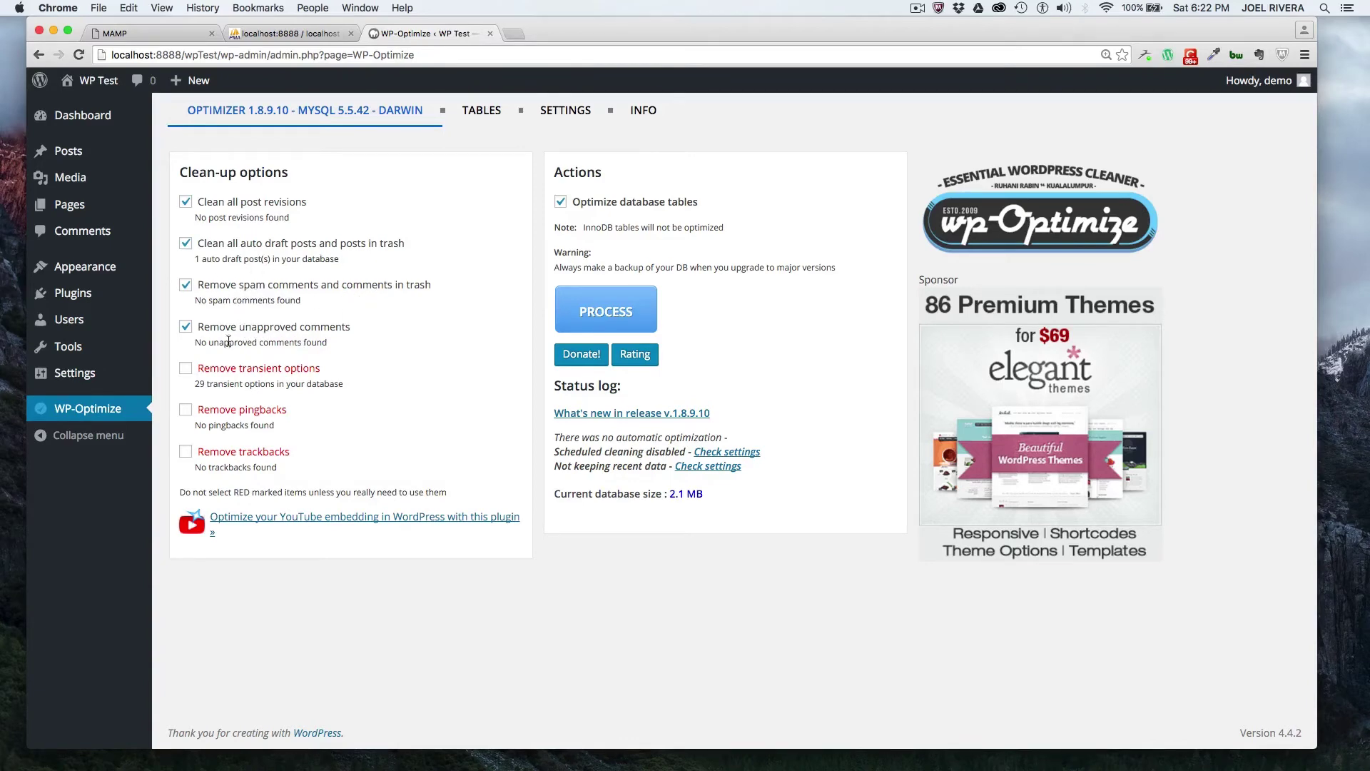
Step: Open WP-Optimize's clean-up page and tick, then untick, transient options
left_click(197, 331)
left_click(196, 330)
left_click(190, 368)
left_click(187, 368)
Step: Review per-table sizes on the Tables tab (2.1 MB total), then return to clean-up
left_click(483, 112)
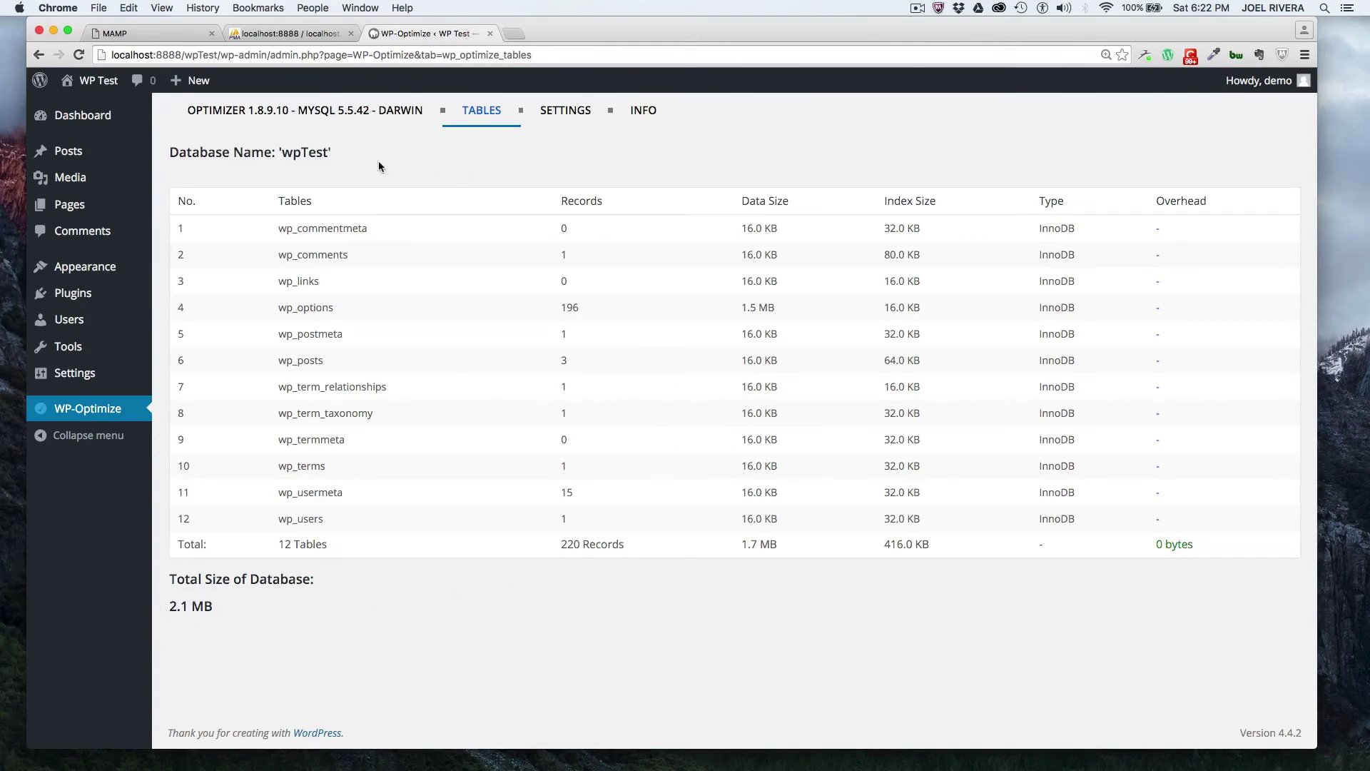
left_click(78, 419)
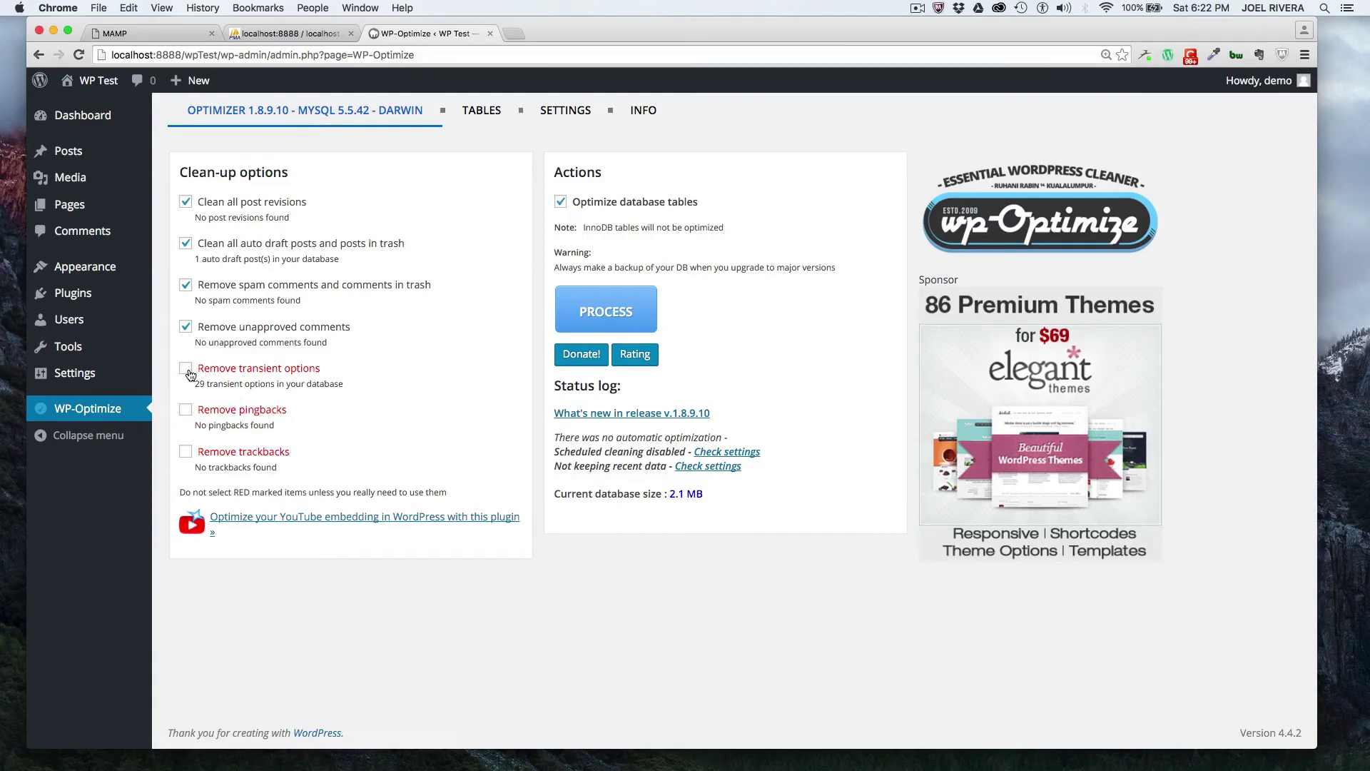
Step: Run WP-Optimize's clean-up with Remove transient options enabled, deleting 29 transient options and optimizing wpTest
left_click(187, 369)
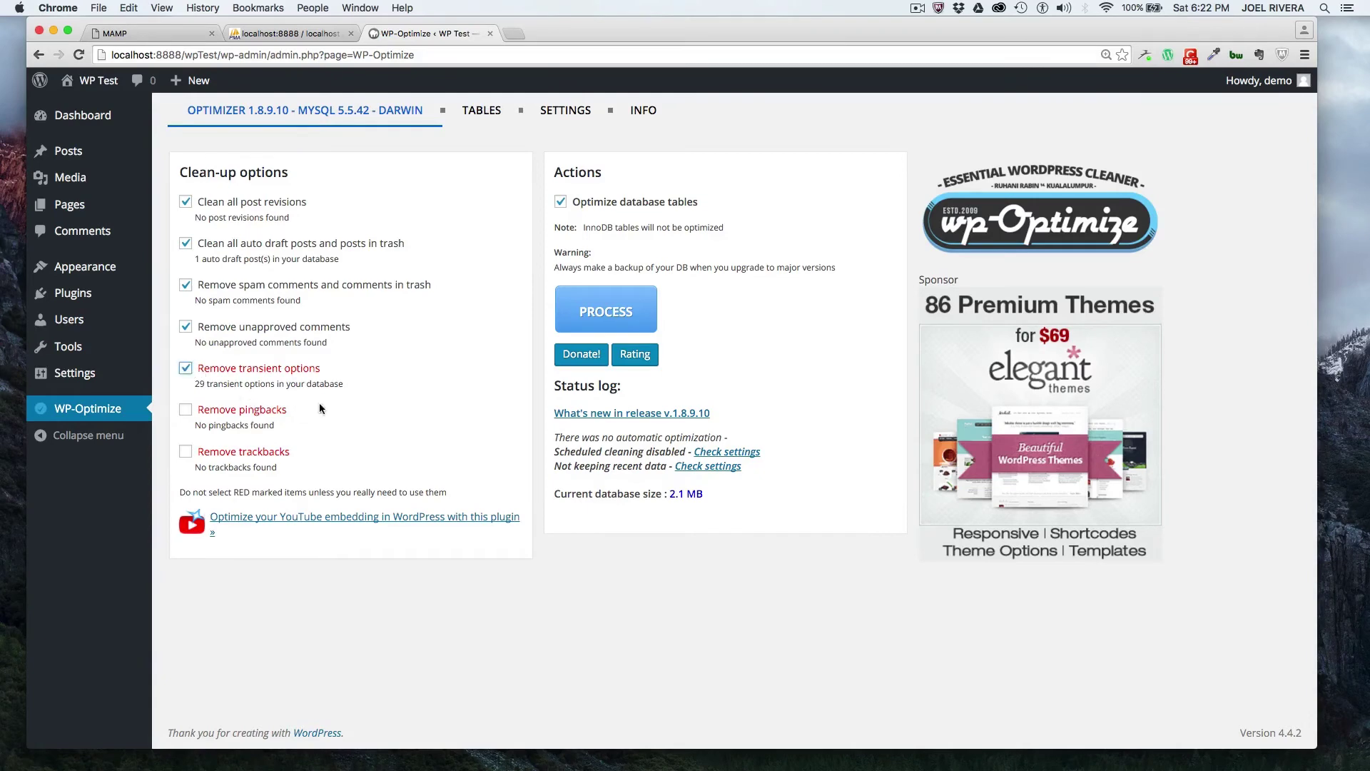
left_click(607, 315)
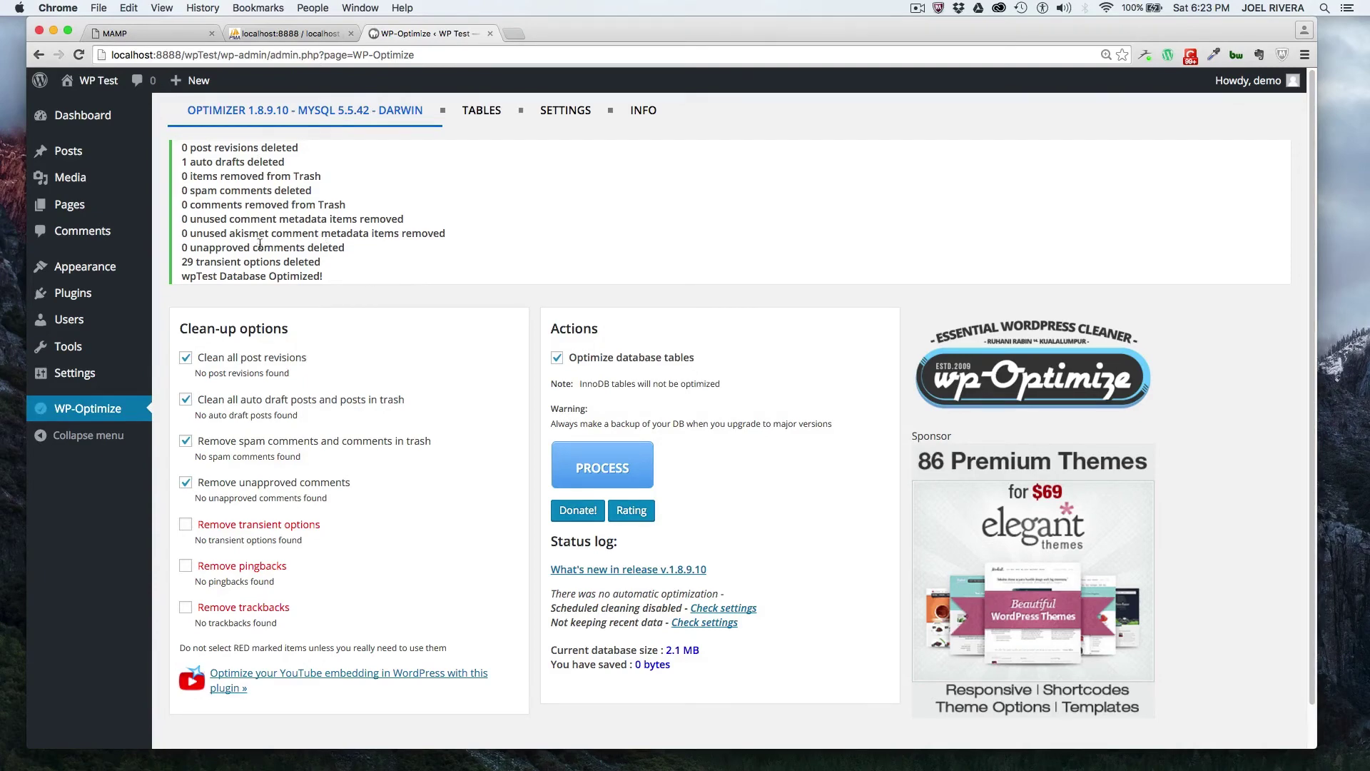
Step: Show WP-Optimize's Tables tab, listing 12 tables, 324 records and a 688.0 KB total
left_click(483, 111)
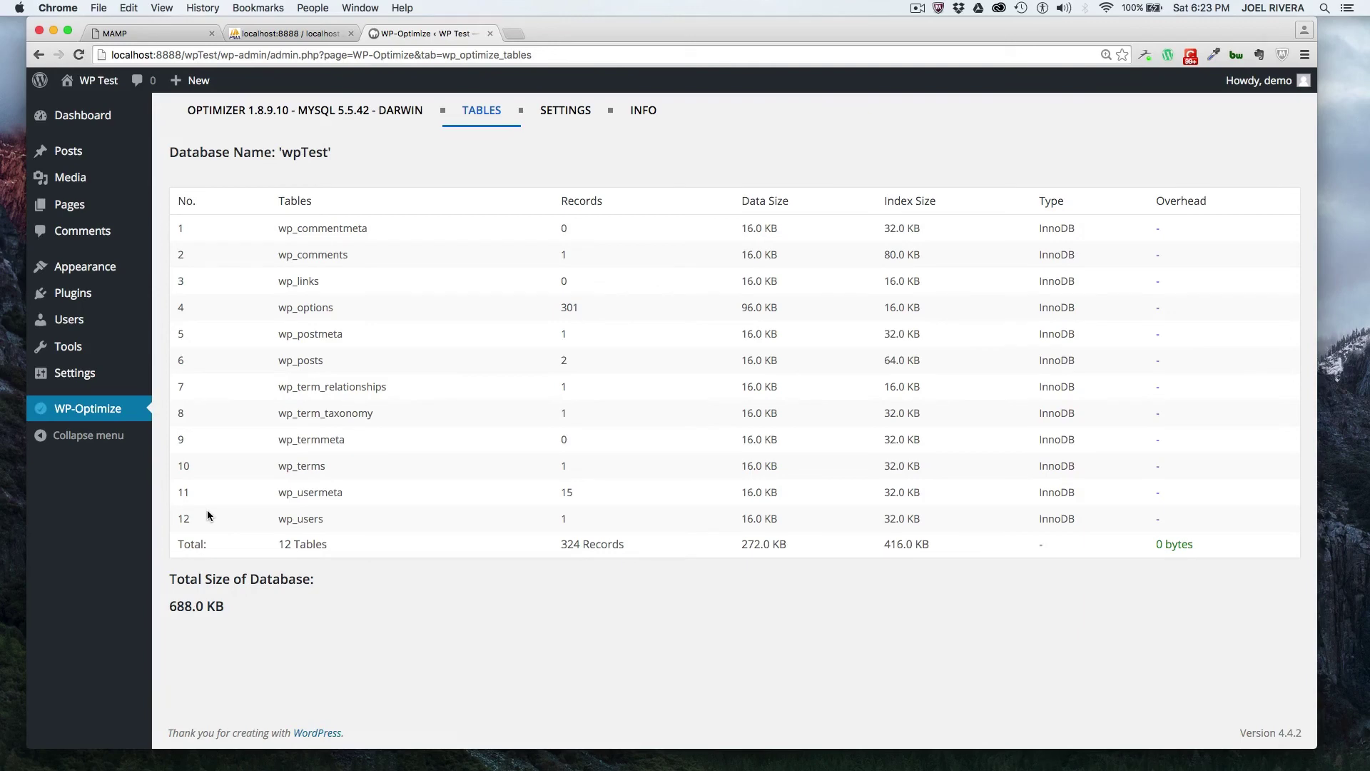
Step: Check the Plugins list and WP-Optimize page, return to the Dashboard, then view wpTest in phpMyAdmin
mouse_move(78, 305)
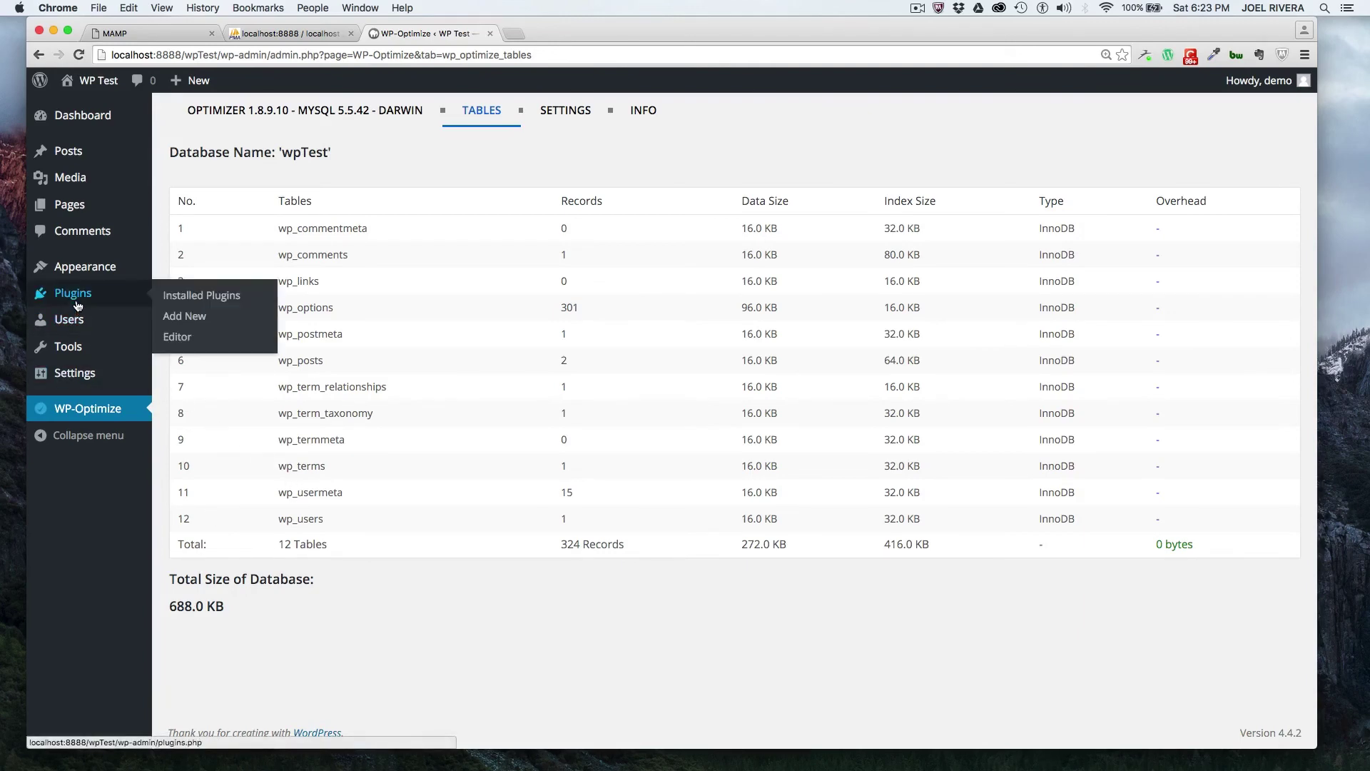
left_click(77, 303)
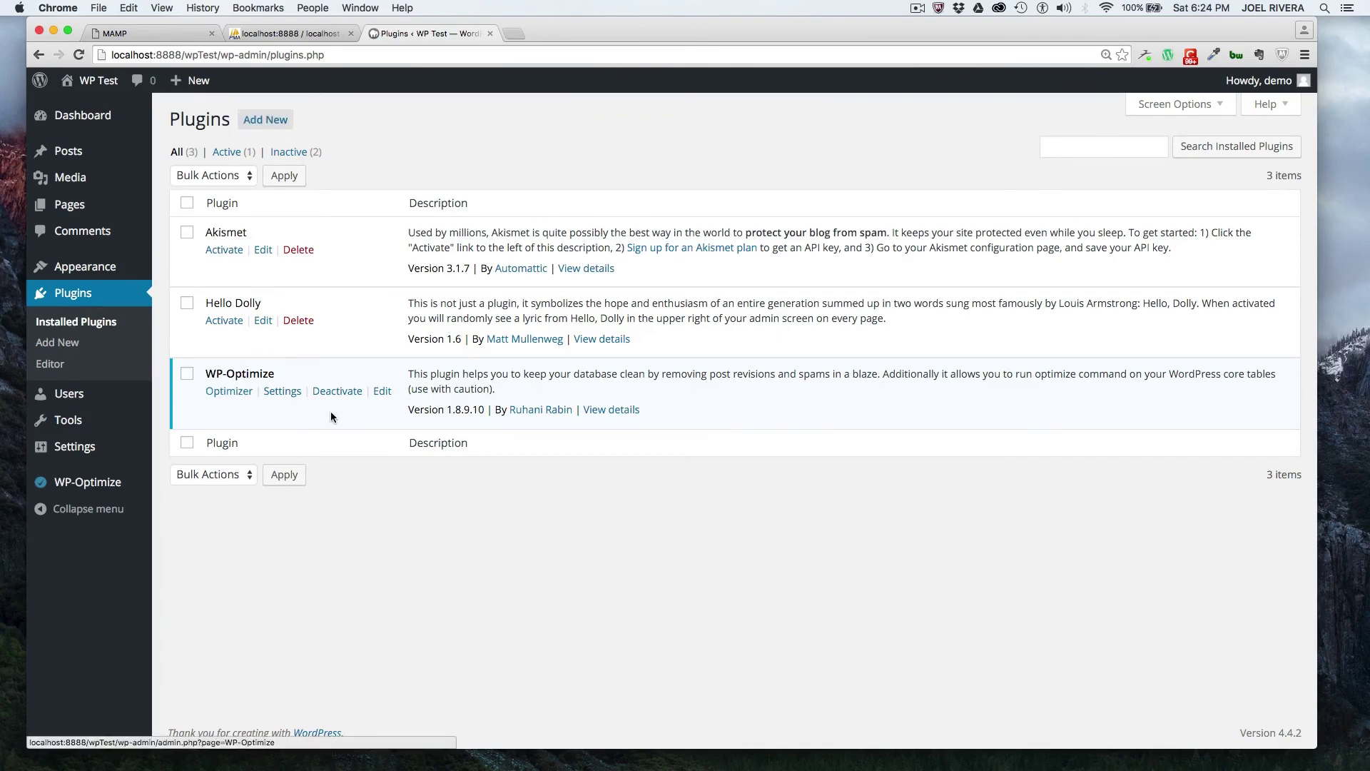
left_click(75, 483)
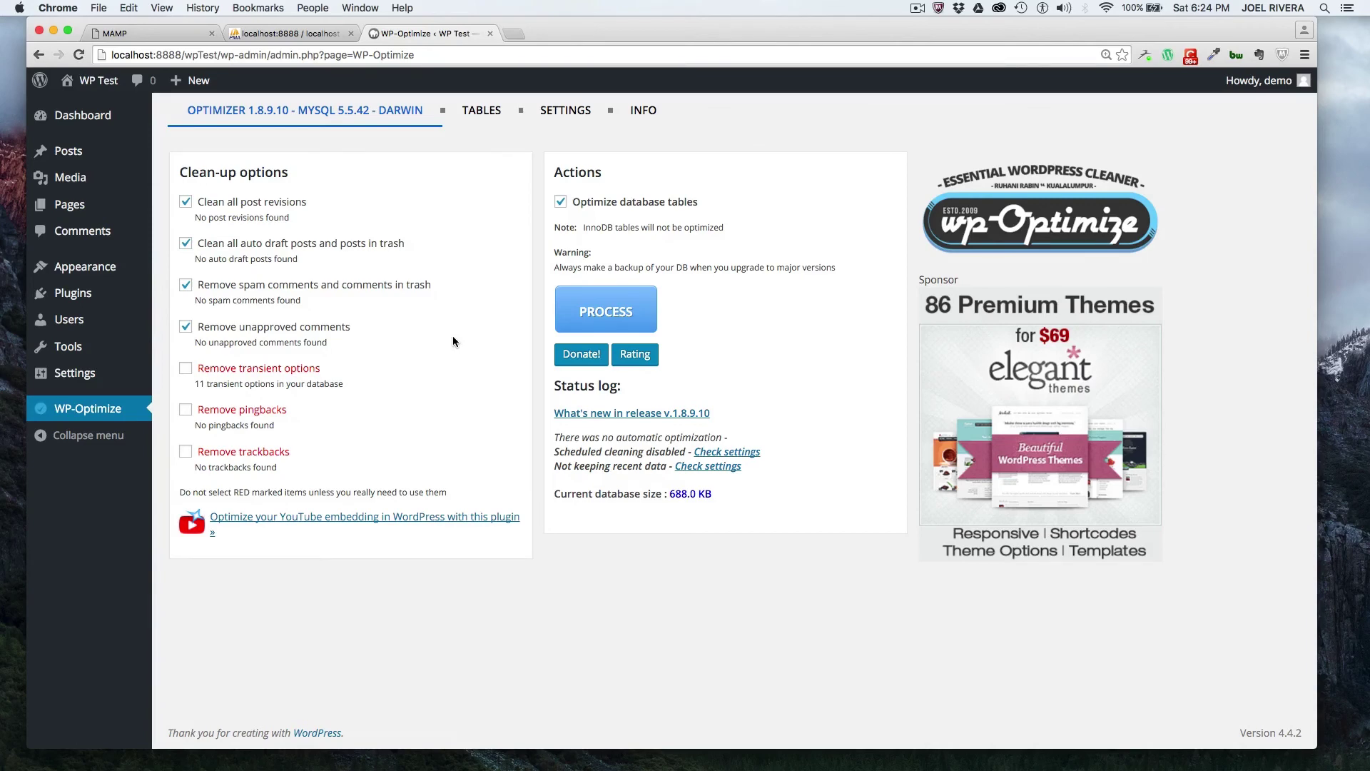
left_click(100, 122)
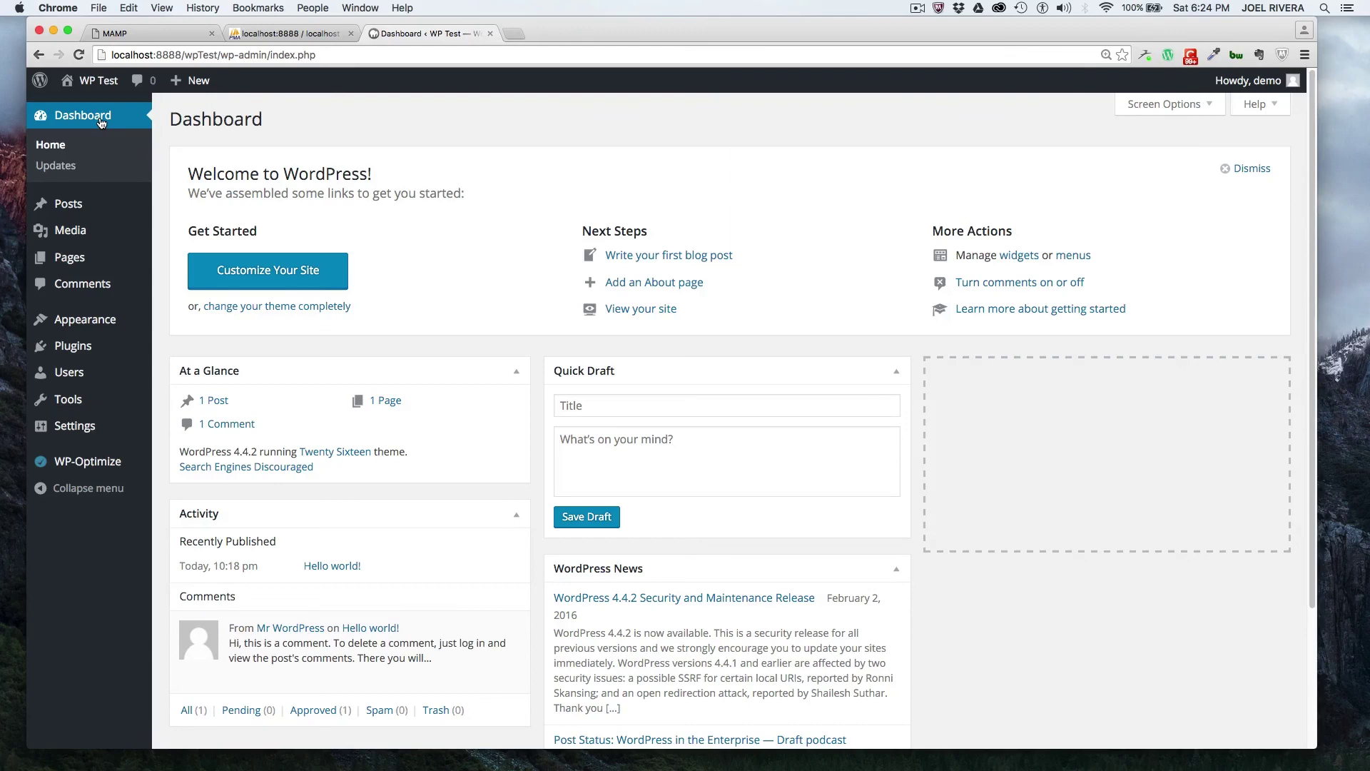
left_click(289, 34)
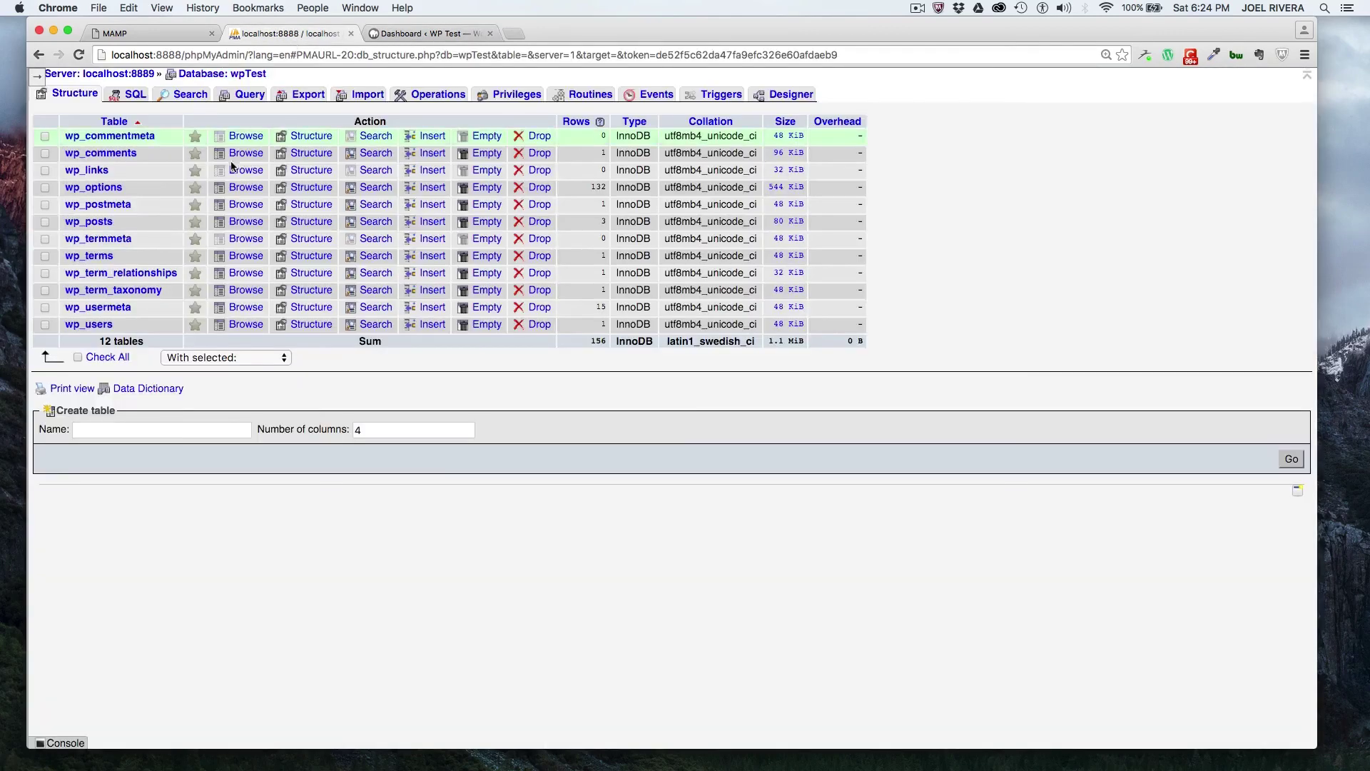